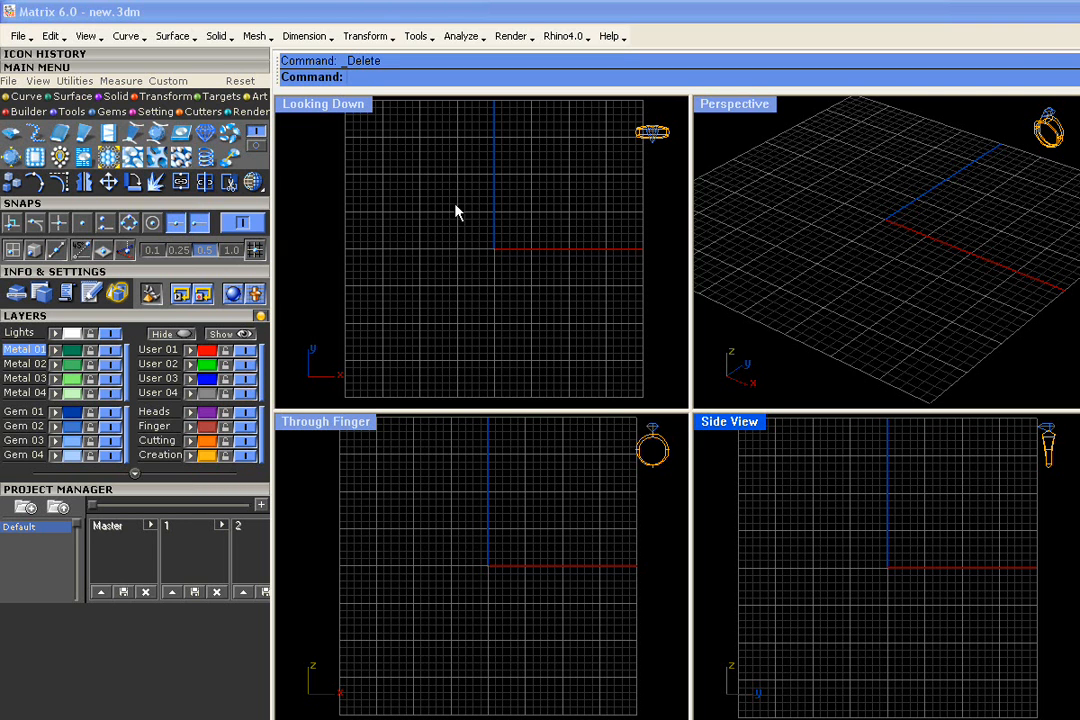
- Open the Gem Loader and collapse the Snaps, Info & Settings, Layers and Project Manager sections
click(11, 137)
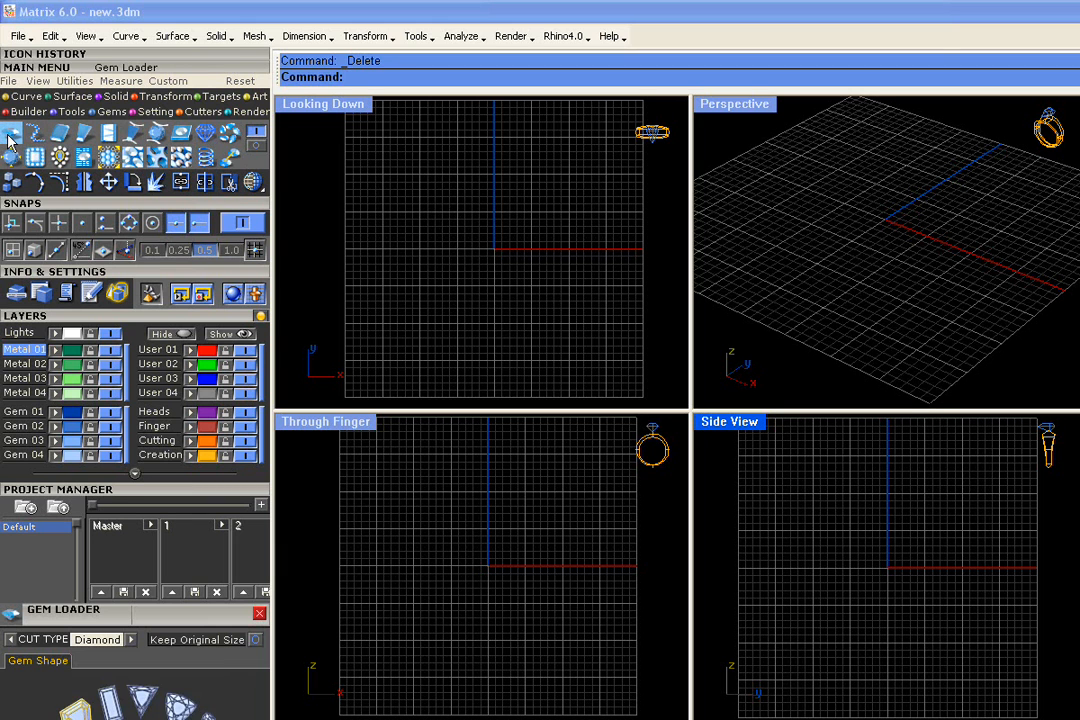
click(38, 203)
click(38, 216)
click(35, 230)
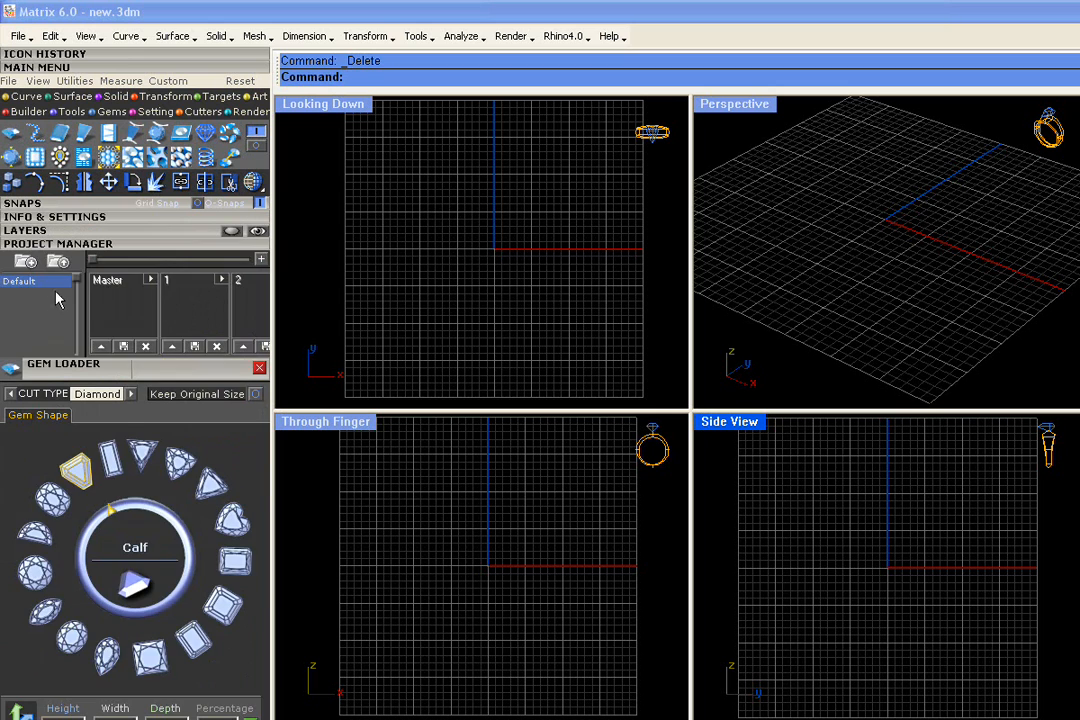
click(52, 243)
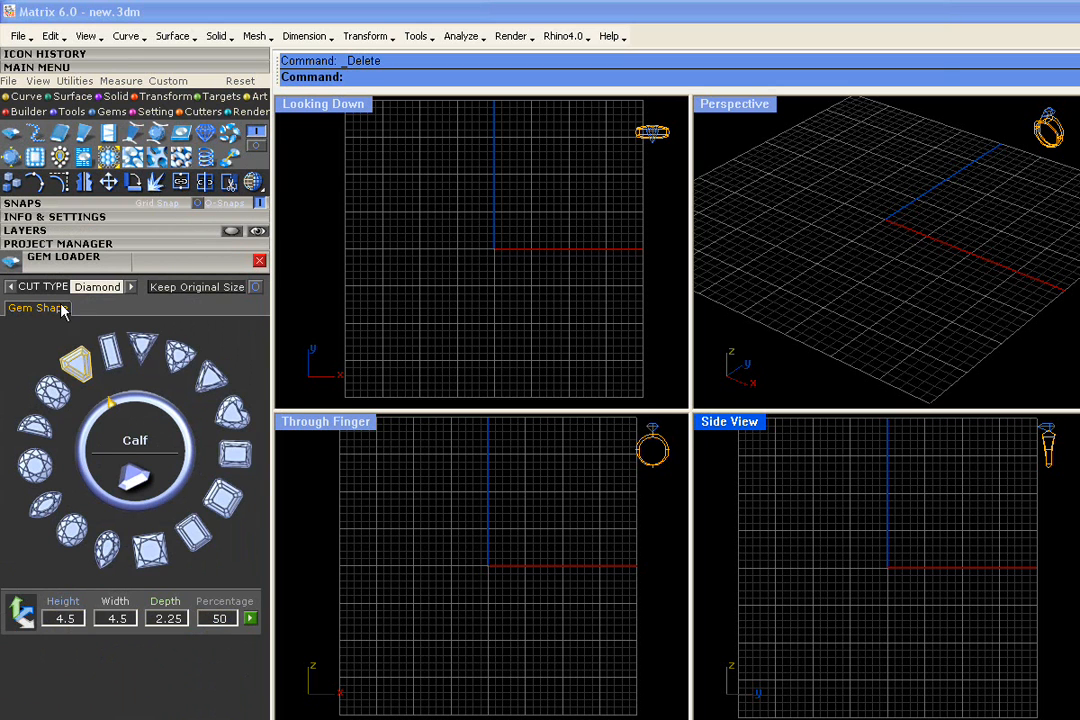
- Load a 6.5 mm Princess-cut diamond at the origin, using the second page of Princess sizes
click(47, 390)
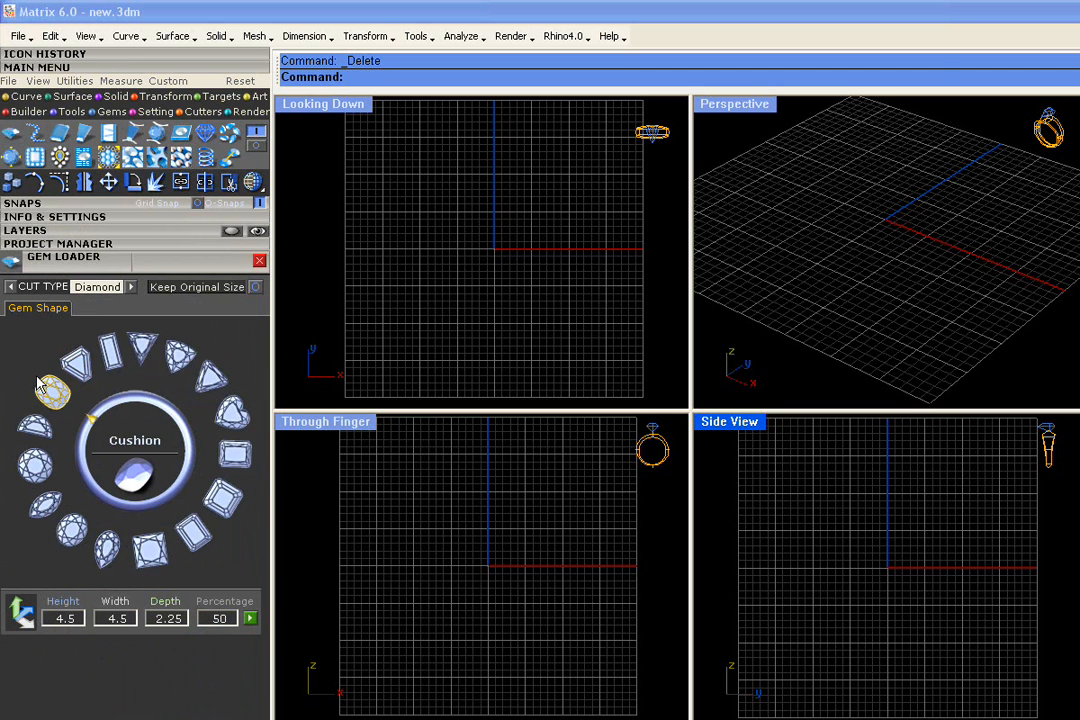
click(35, 432)
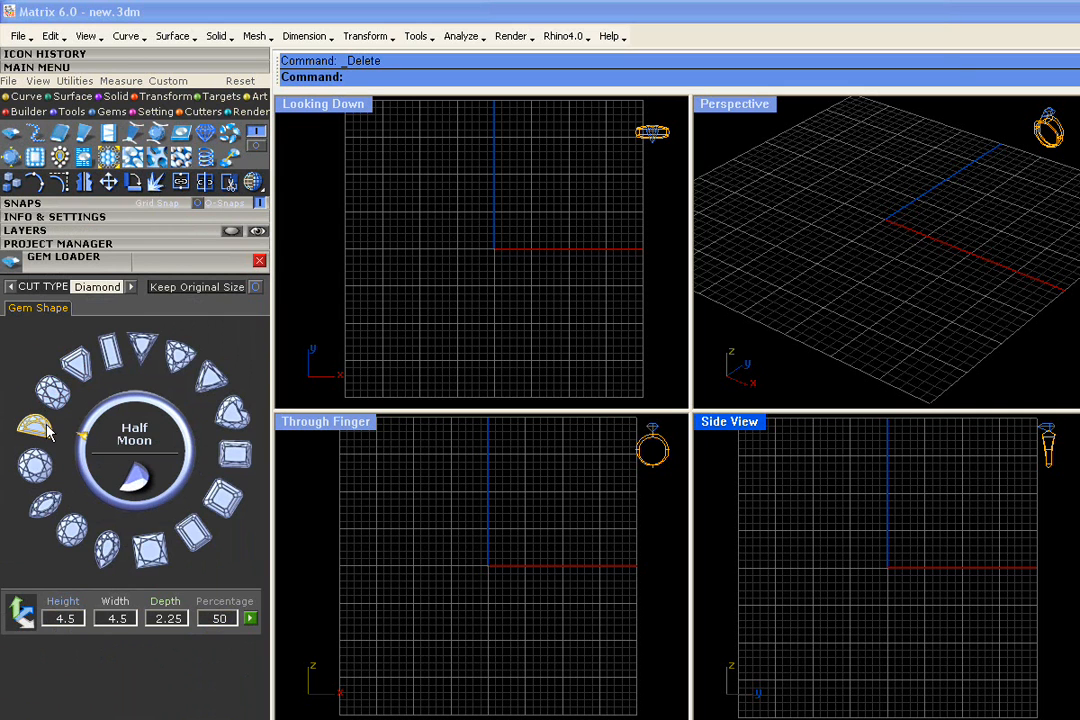
click(152, 556)
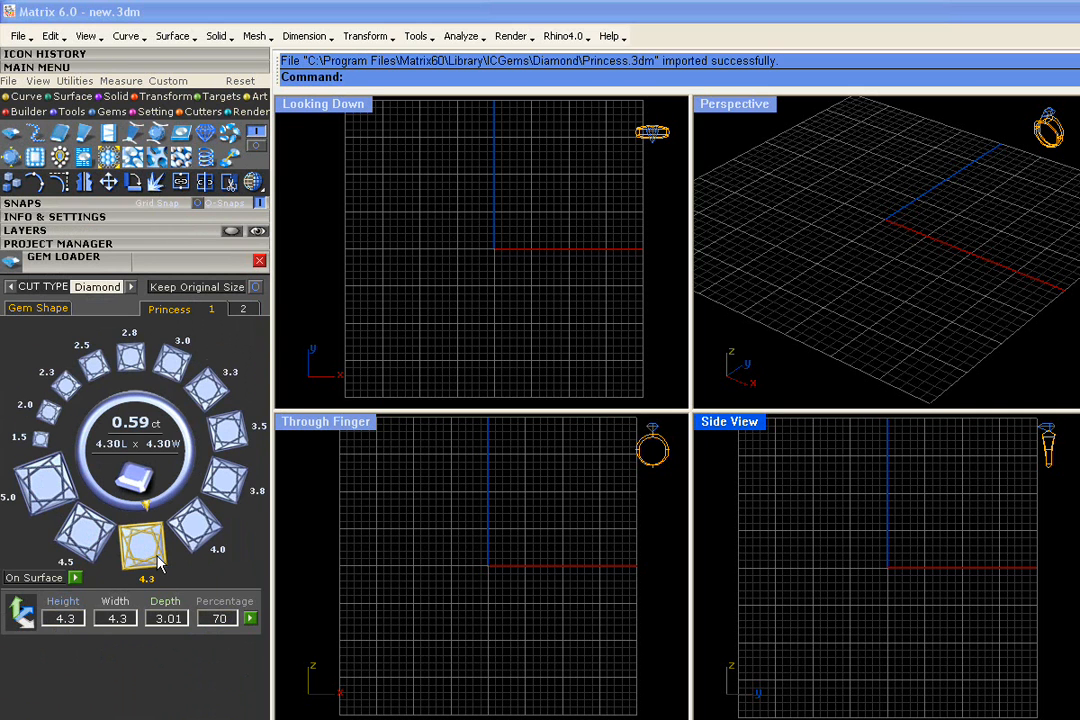
click(243, 310)
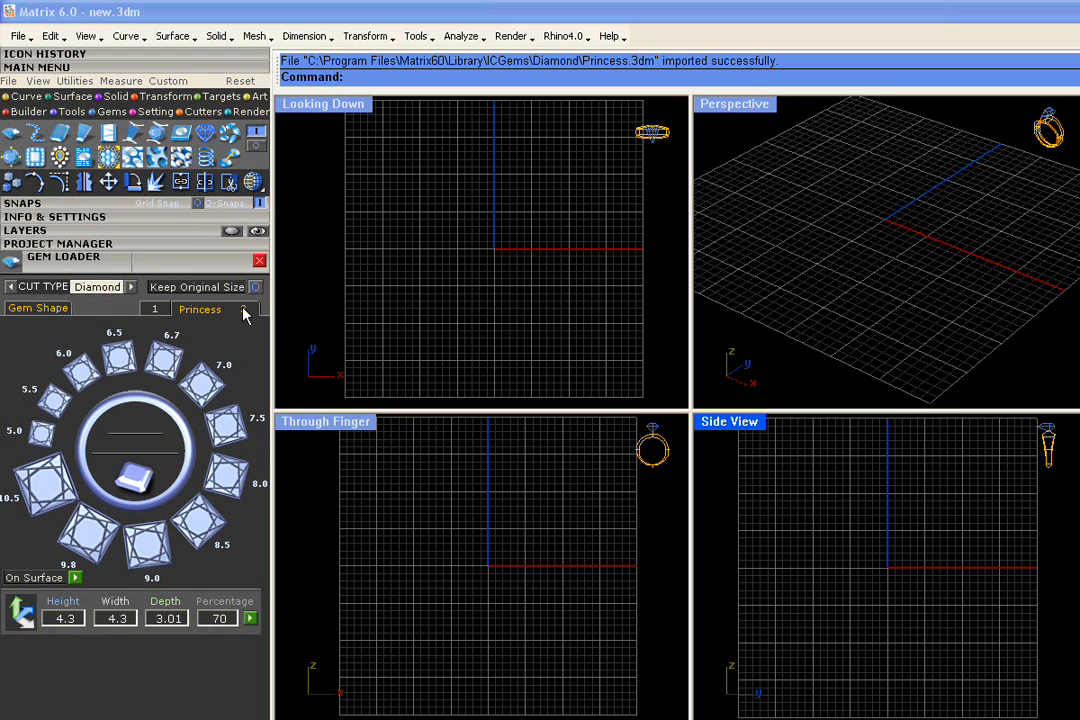
click(118, 360)
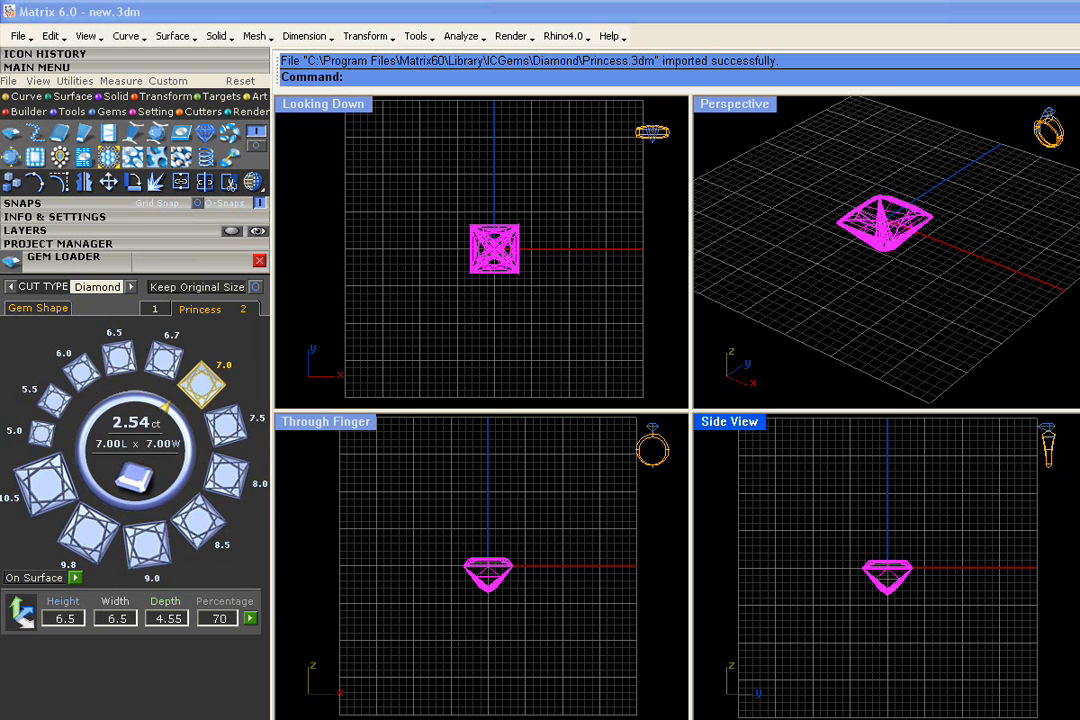
- Deselect the gem and turn on the shaded display with visible edges in all four viewports
click(487, 302)
scroll(494, 240, up, 4)
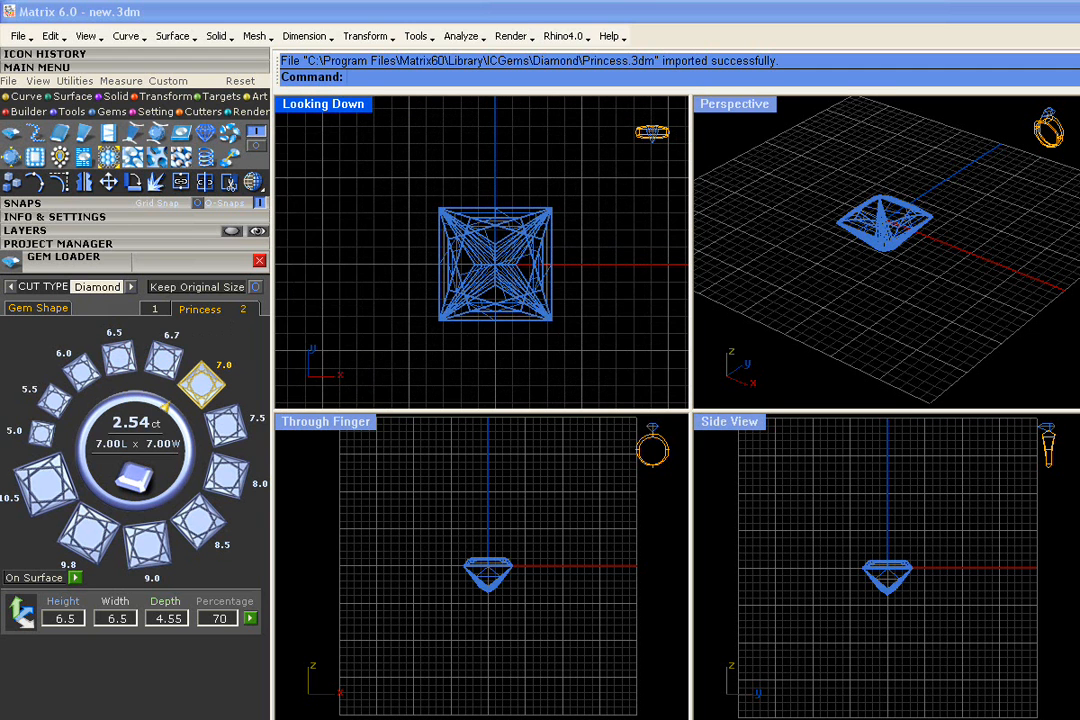
right_drag(494, 262, 468, 273)
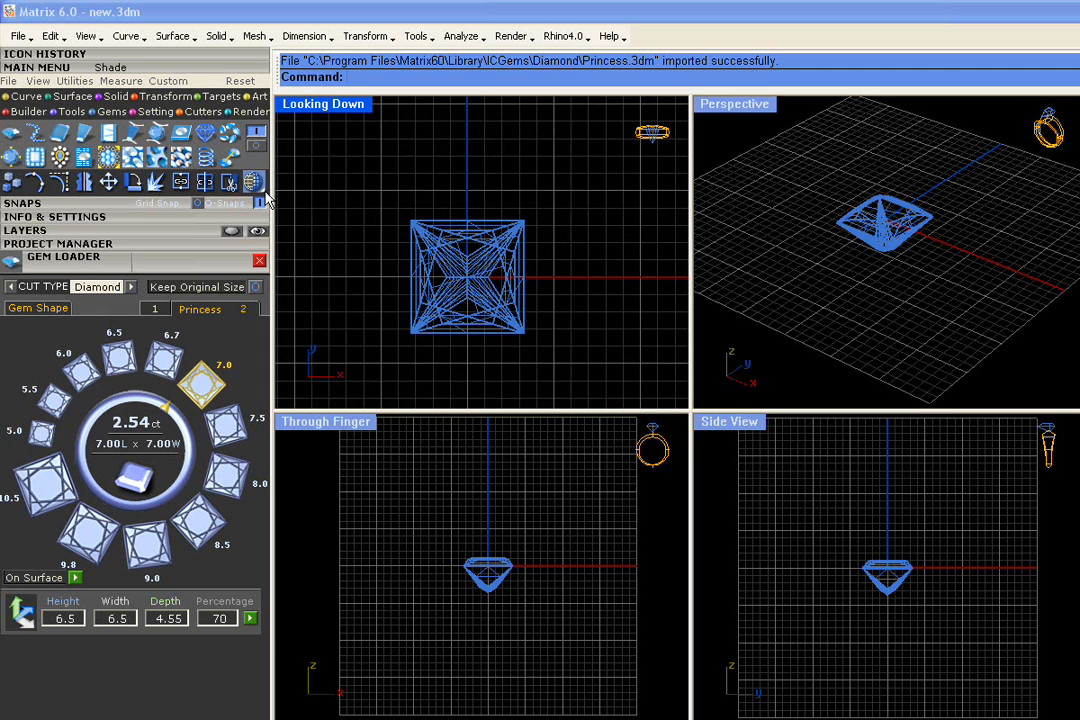
mouse_move(264, 190)
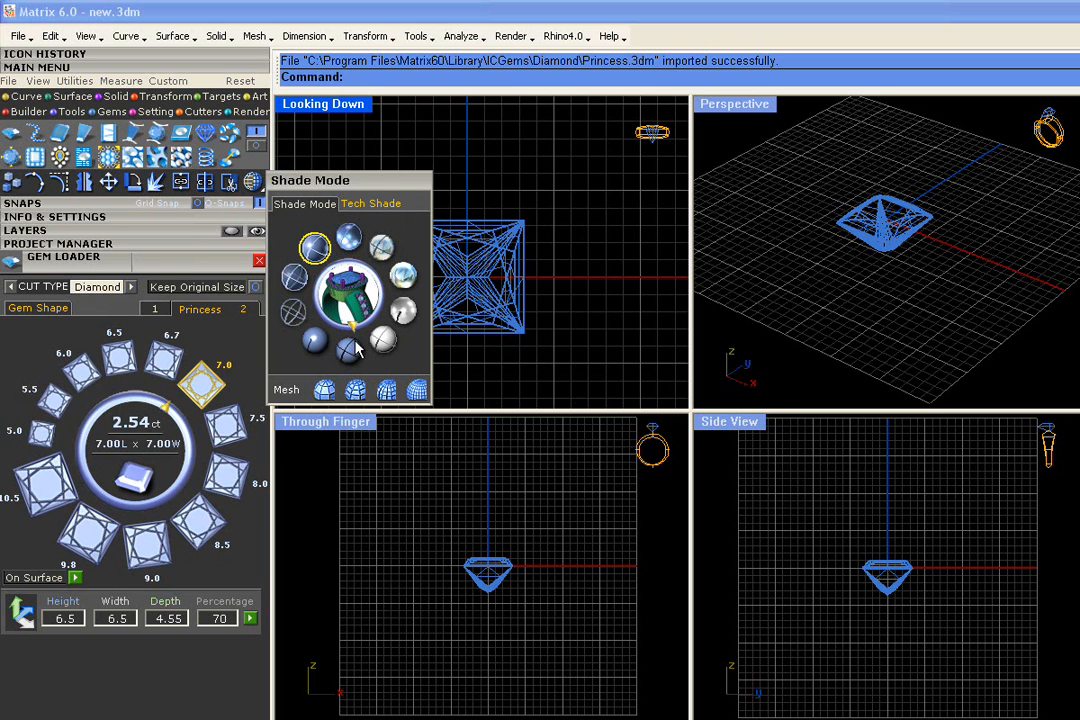
click(350, 238)
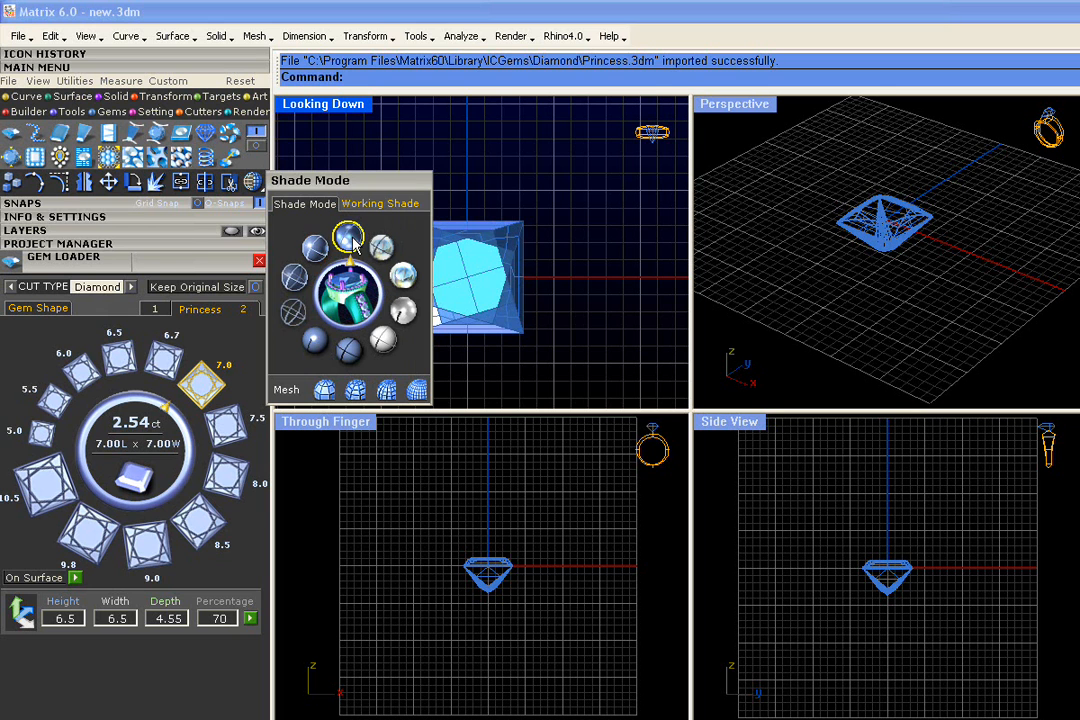
click(252, 183)
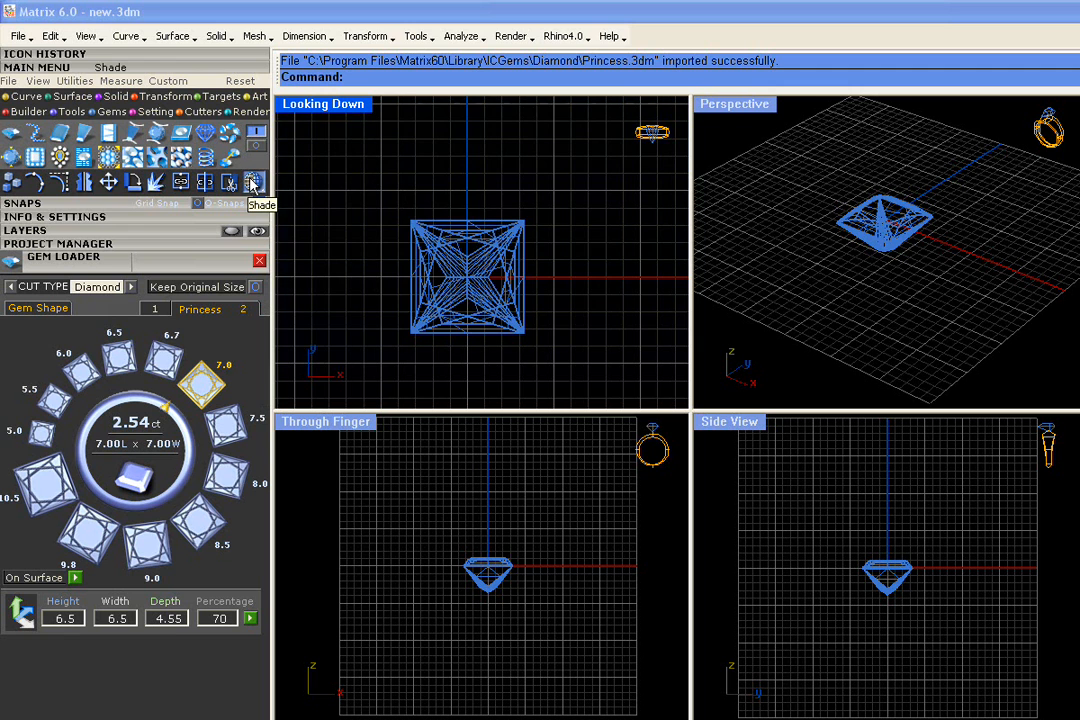
click(252, 183)
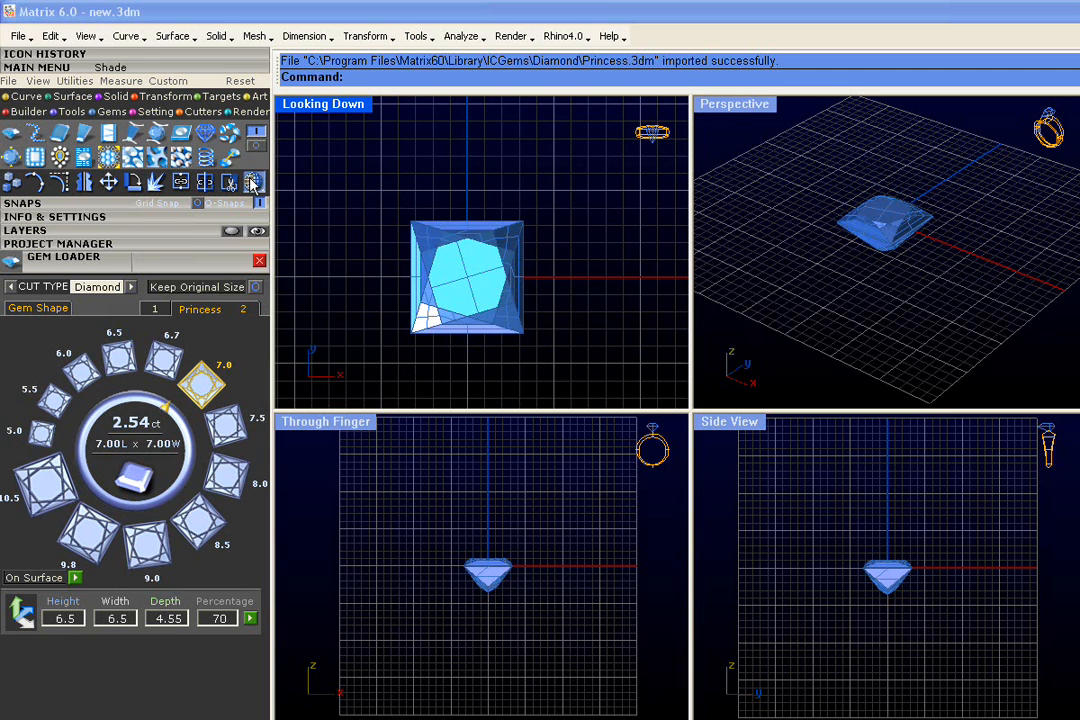
- Copy the Princess gem from W0,0,0 straight along the positive Y axis in the Looking Down view, leaving a small gap between the stones
right_drag(446, 295, 443, 280)
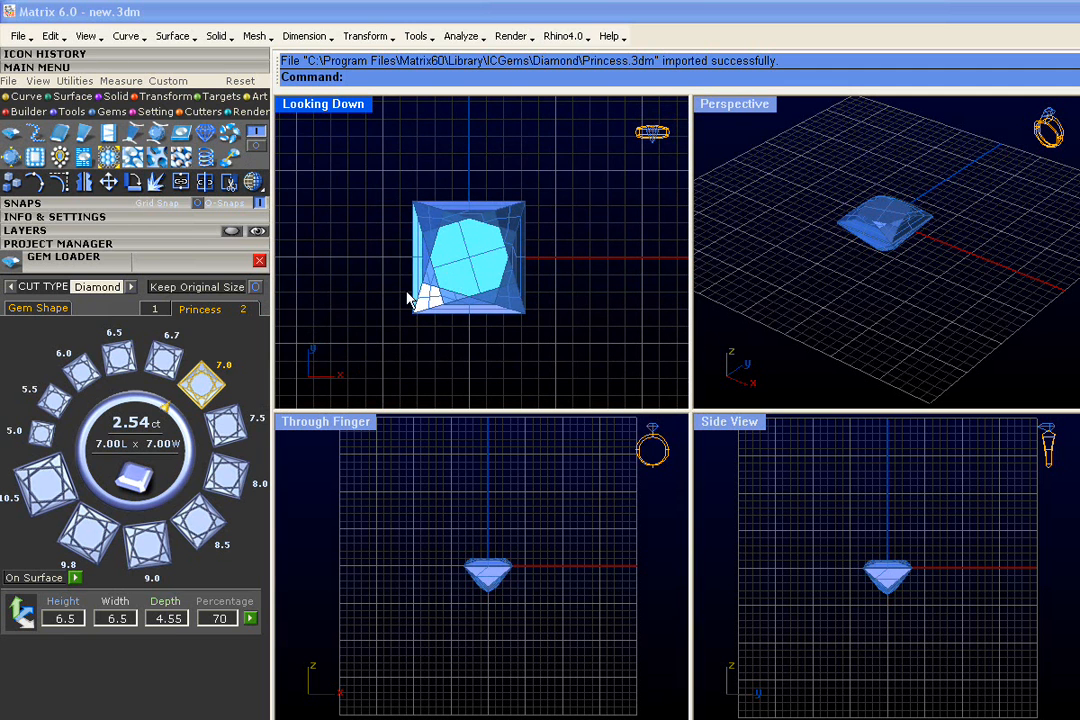
right_drag(860, 215, 897, 260)
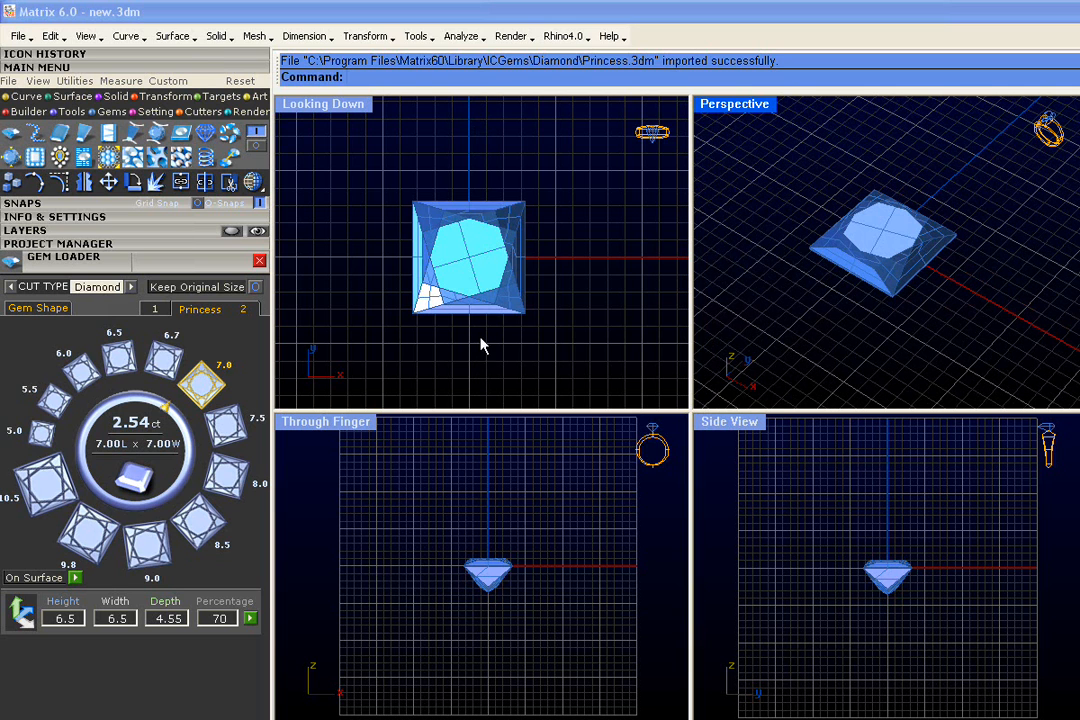
click(10, 185)
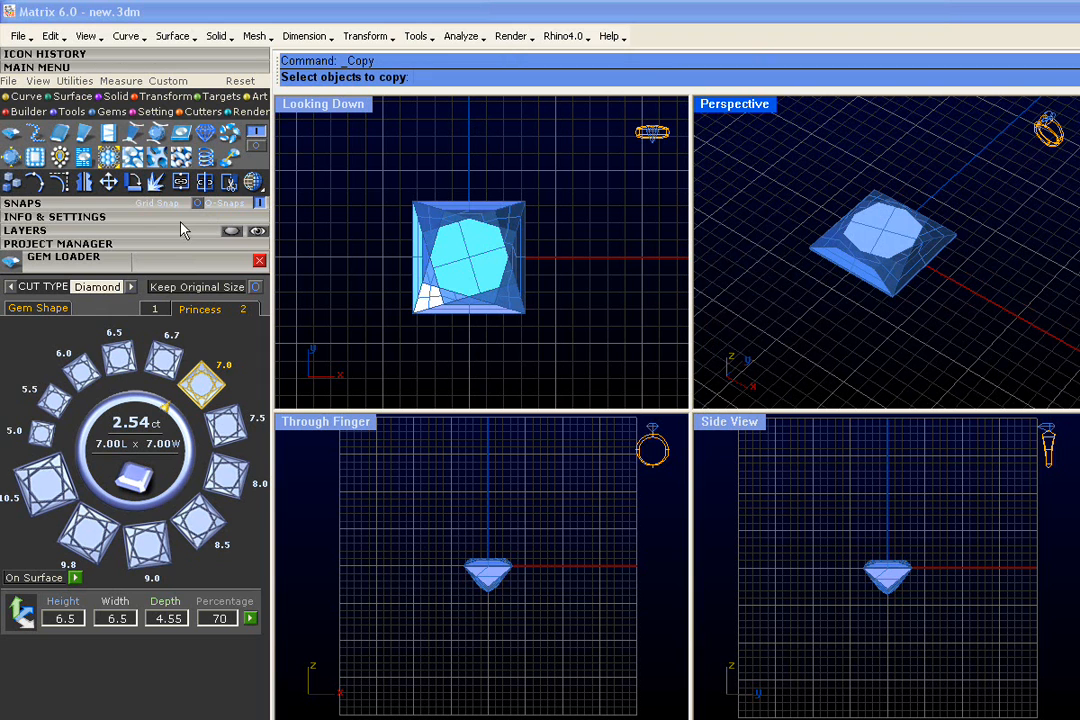
click(441, 250)
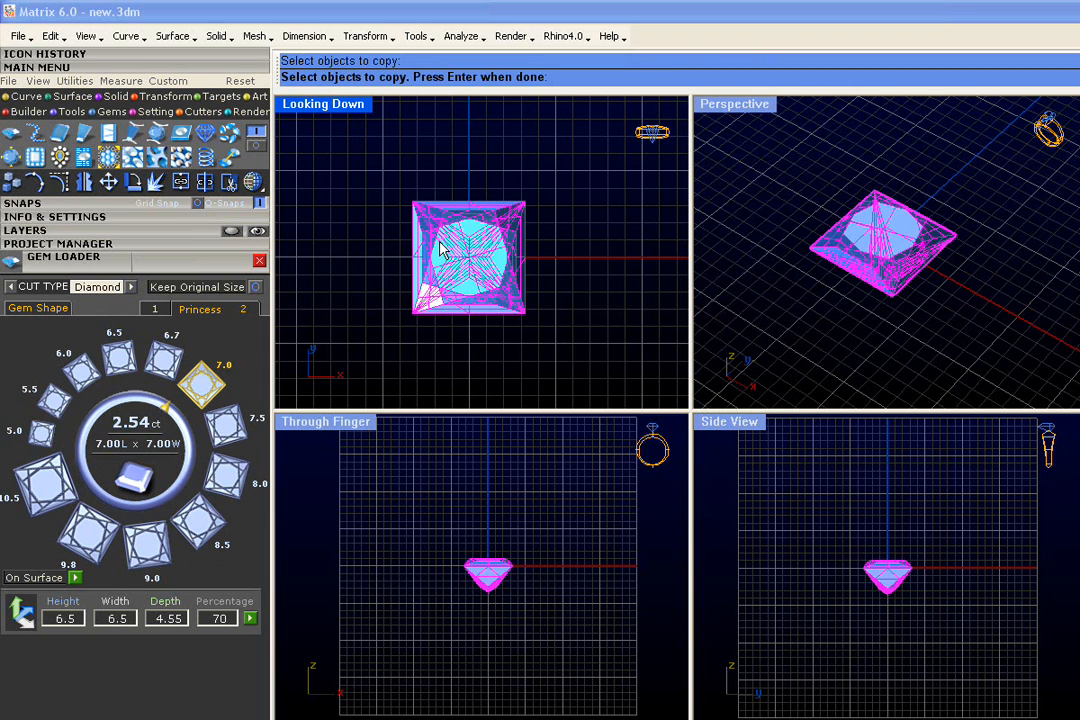
key(Return)
scroll(439, 245, down, 2)
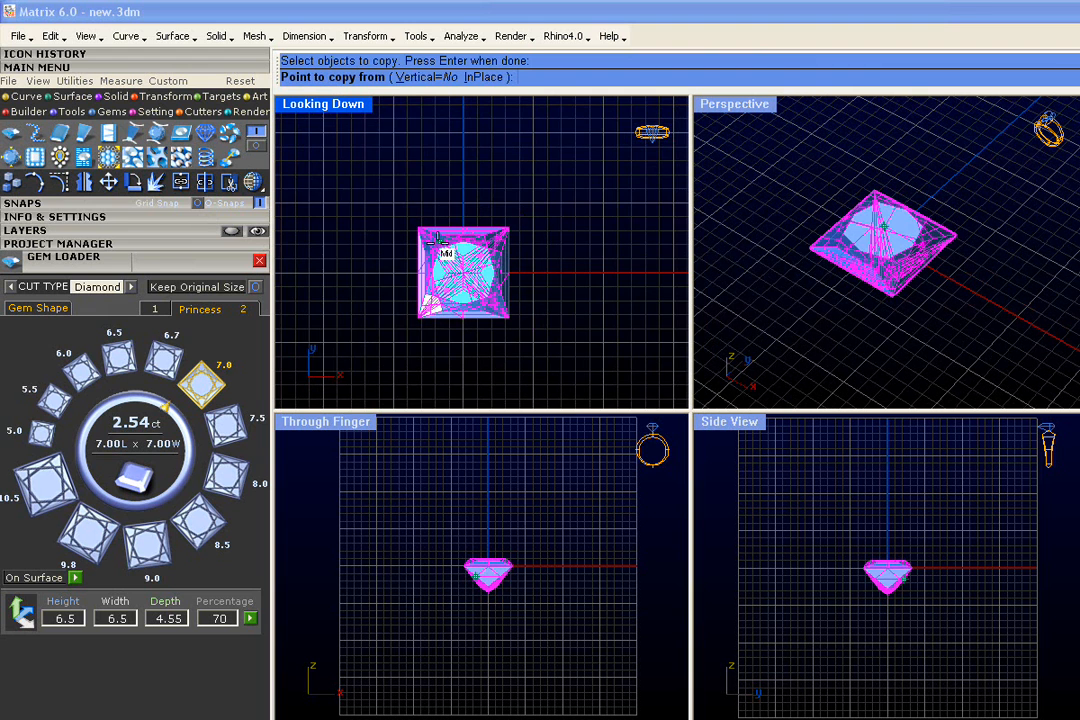
scroll(437, 240, down, 1)
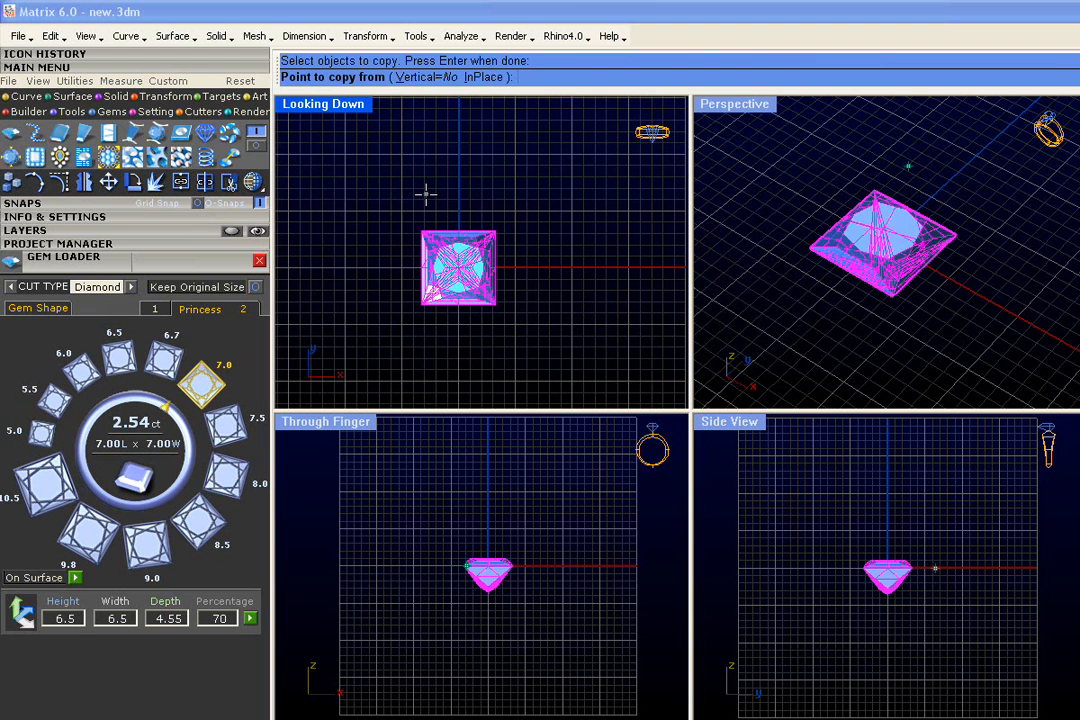
text(W0,0,0)
key(Return)
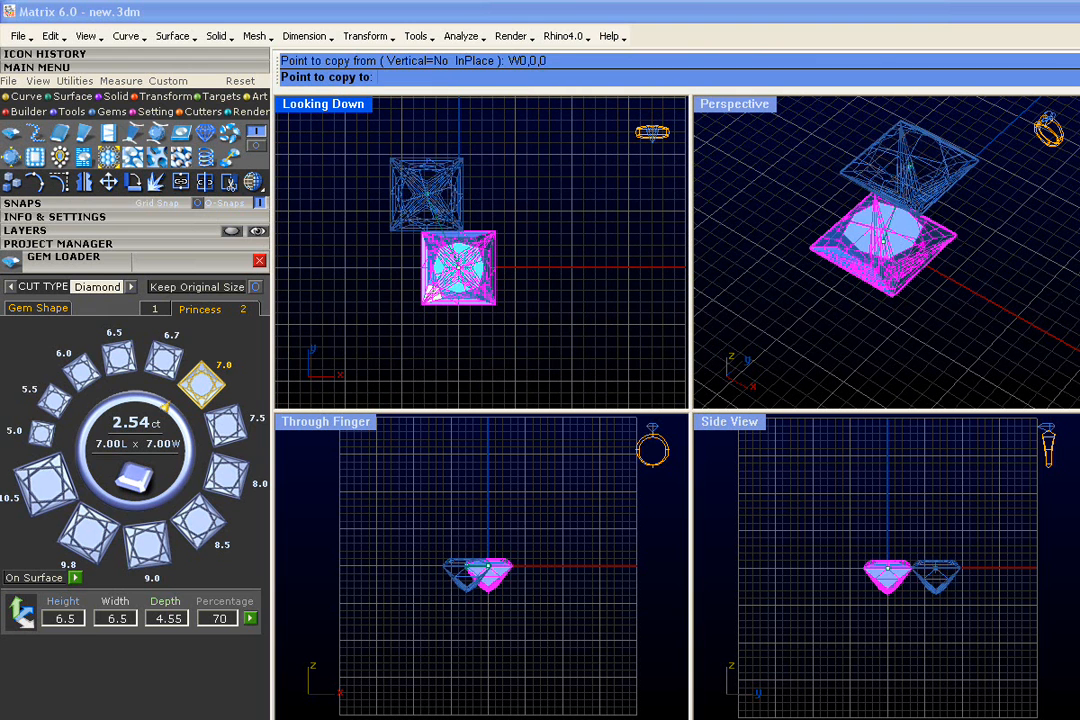
scroll(414, 199, up, 1)
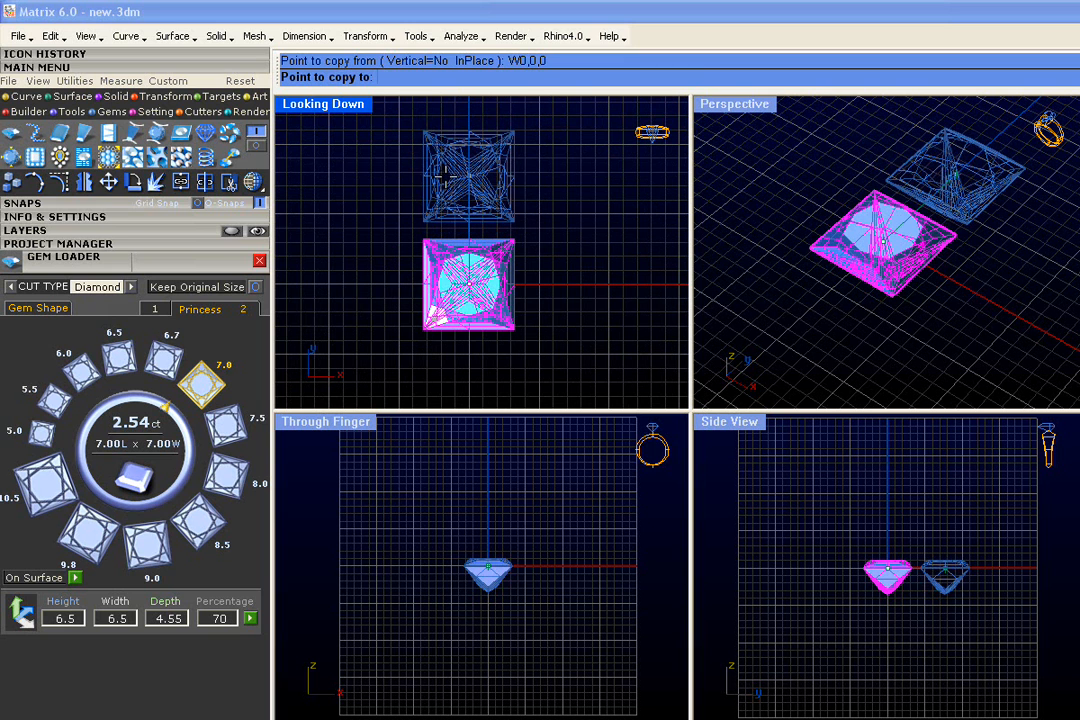
click(443, 173)
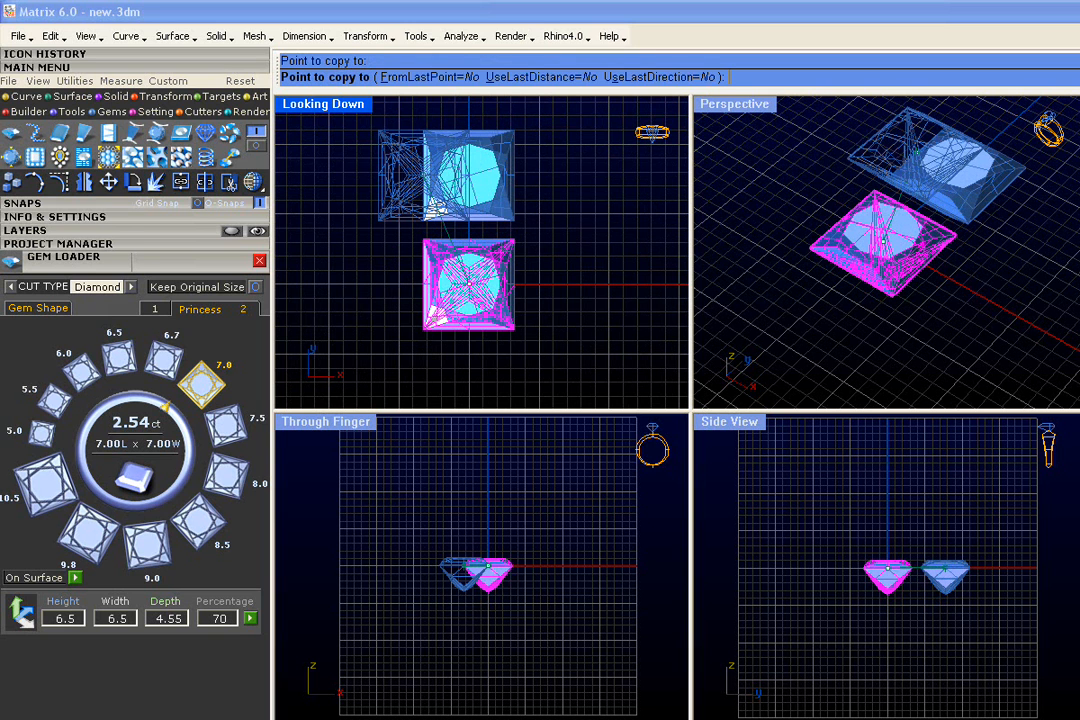
key(Escape)
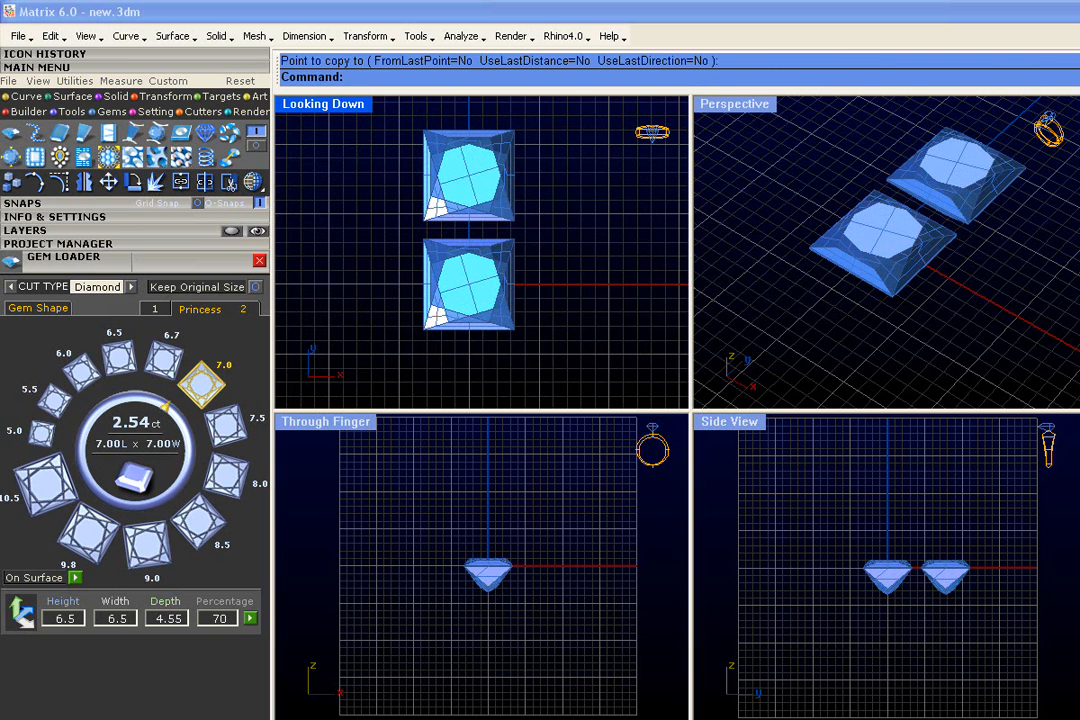
- Mirror the copied gem across the X axis, starting the mirror plane at W0,0,0 and keeping the original
right_drag(424, 228, 422, 208)
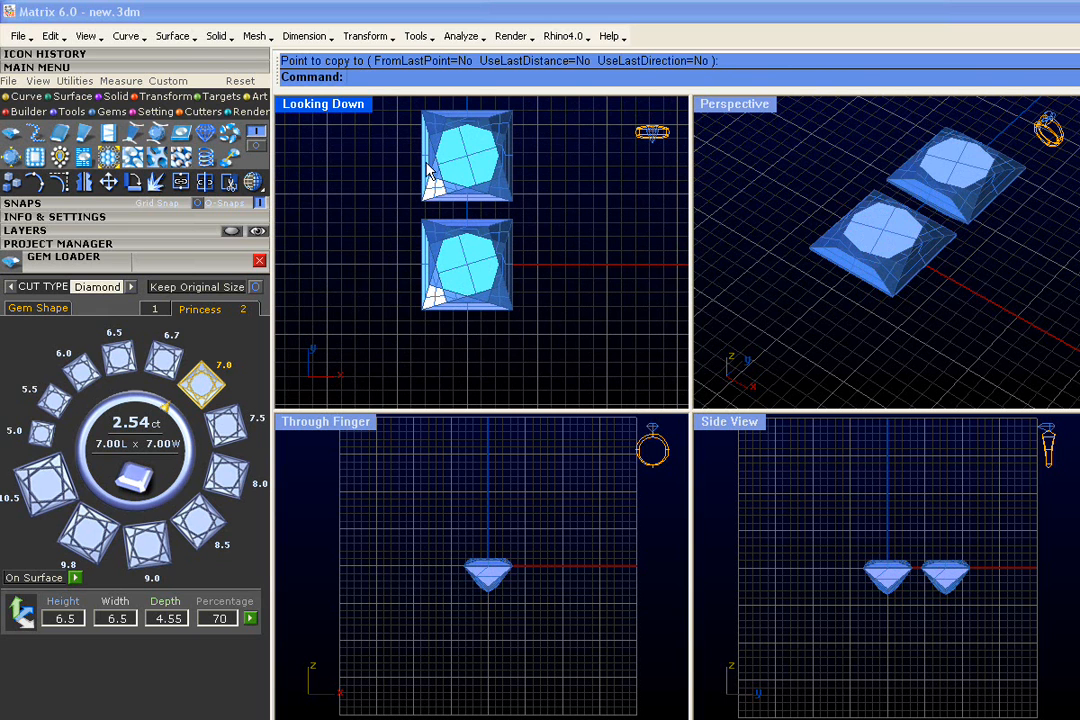
click(84, 181)
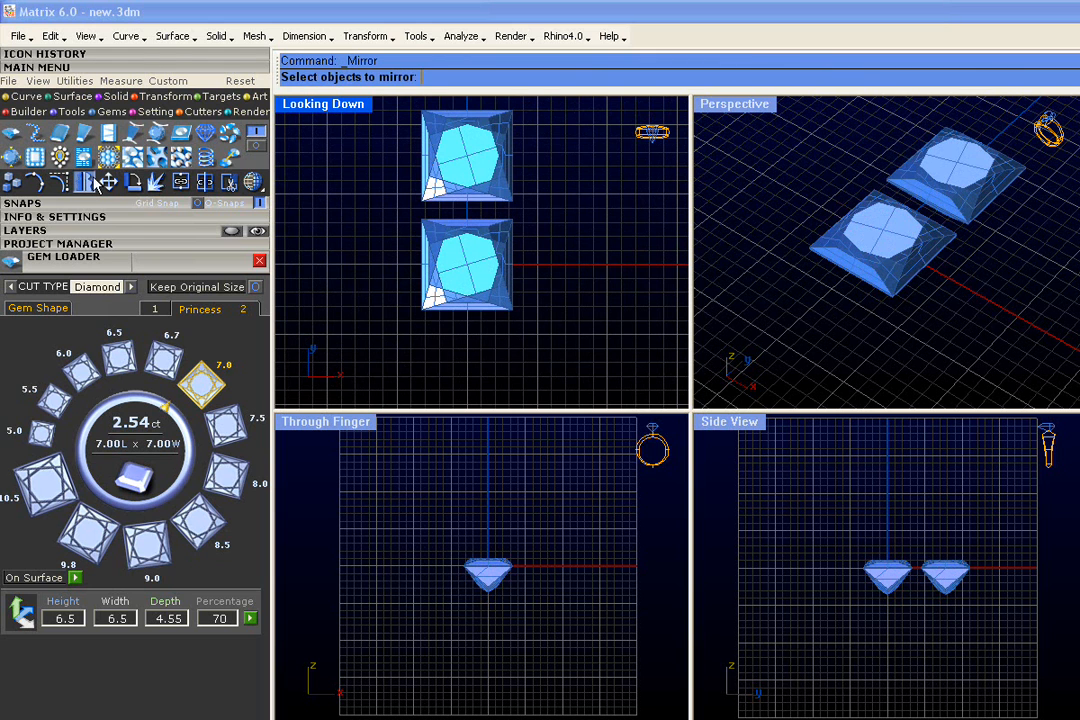
click(460, 179)
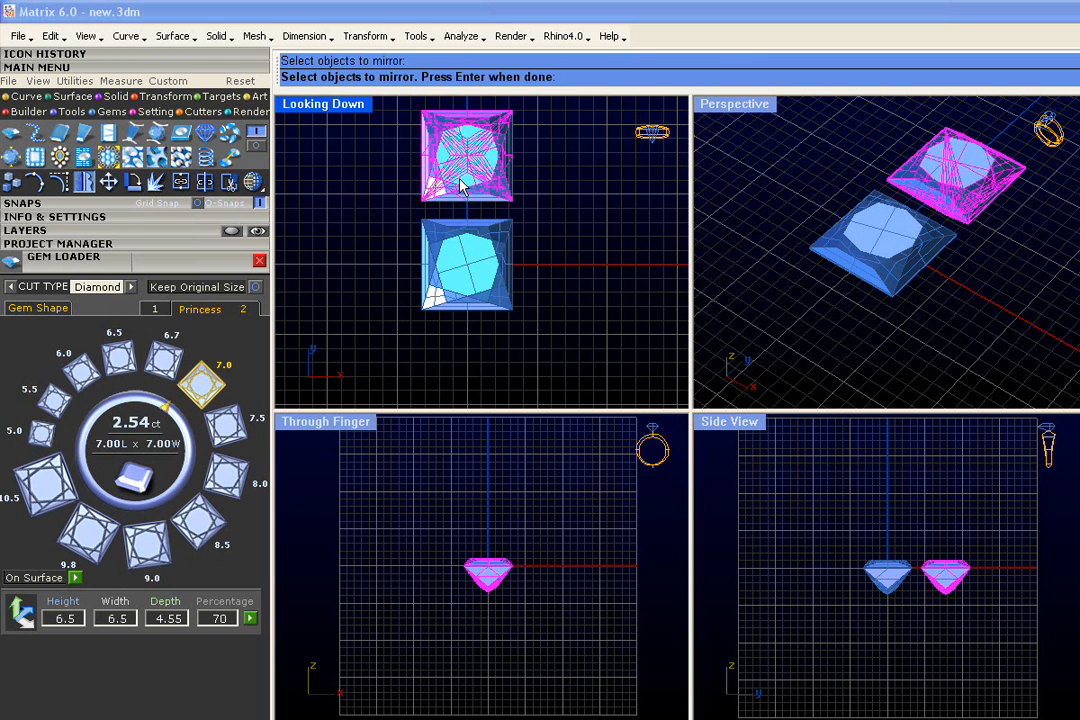
key(Return)
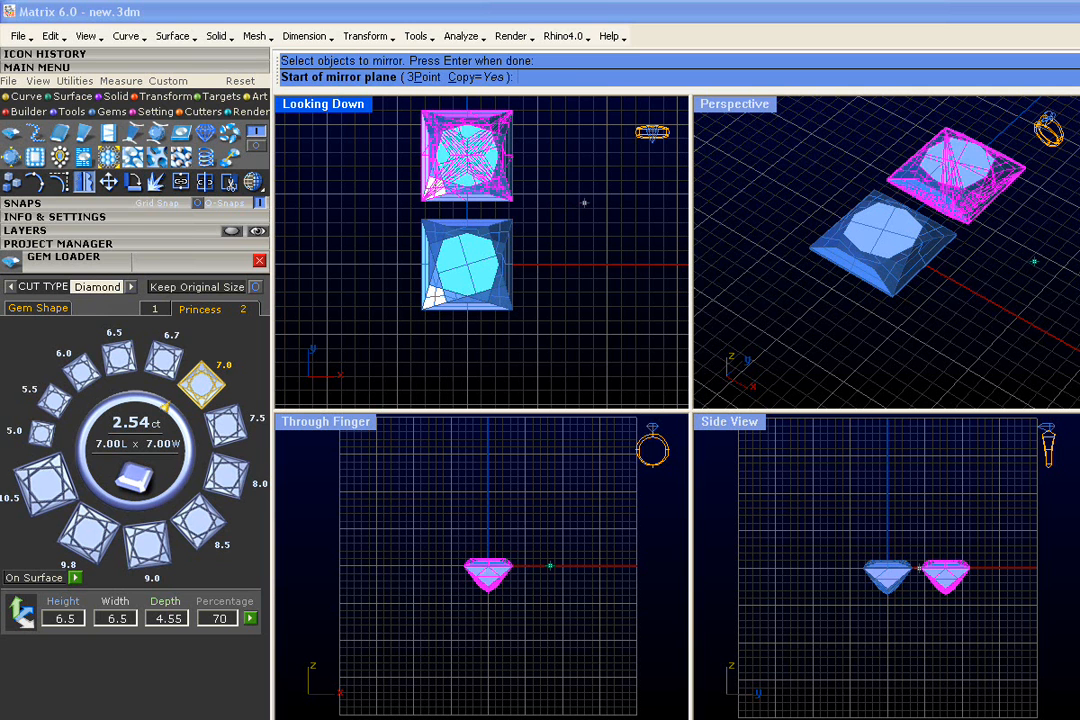
click(467, 264)
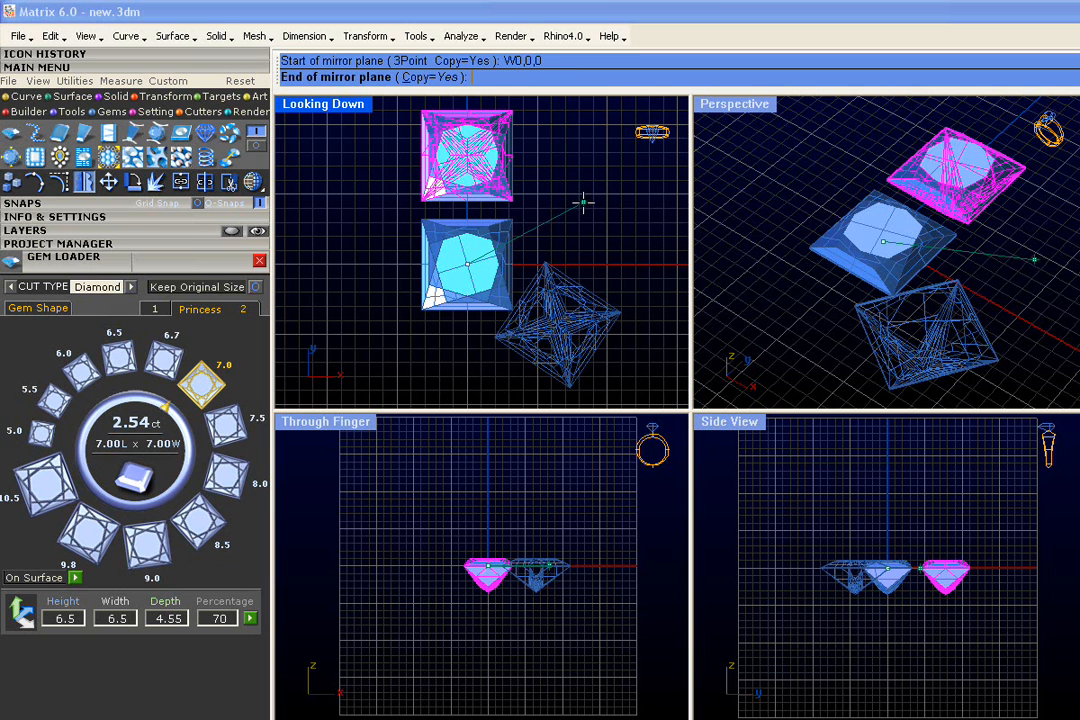
click(598, 245)
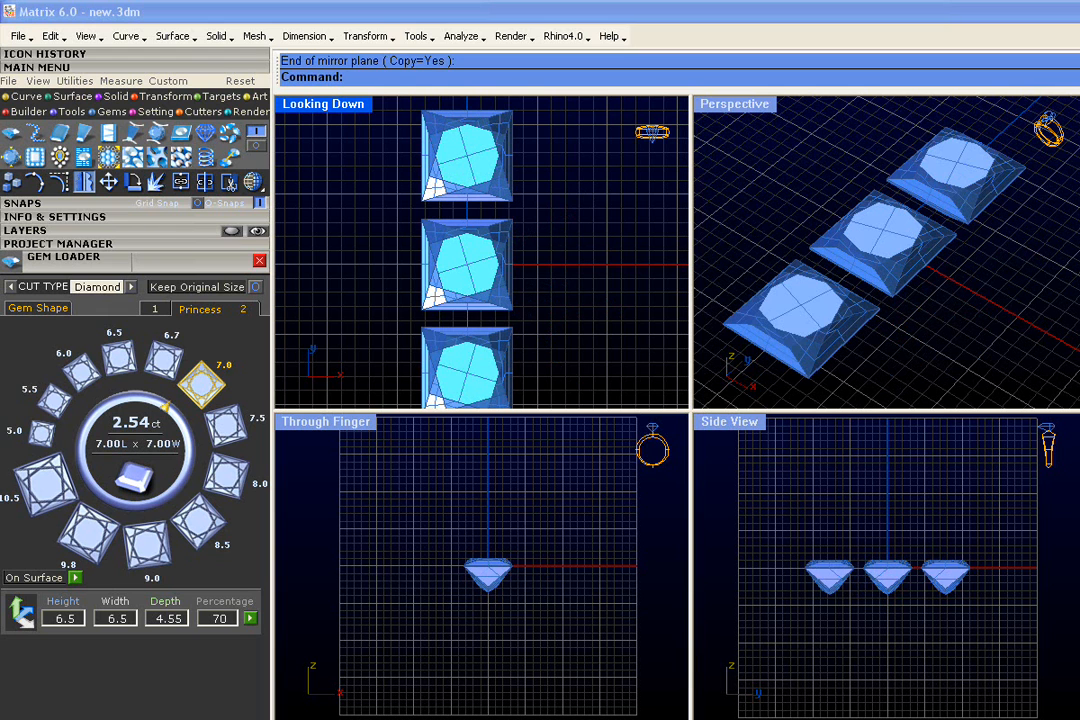
- Build a bezel on the outer gem on the positive Y side with the Bezel Builder
click(508, 176)
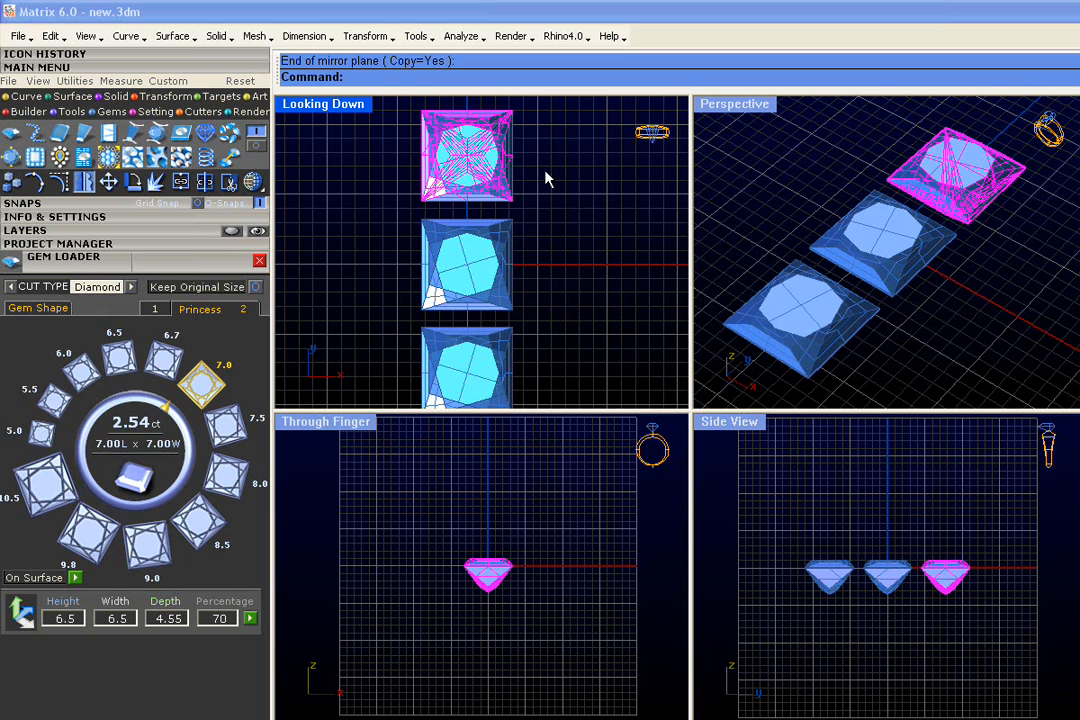
right_click(543, 174)
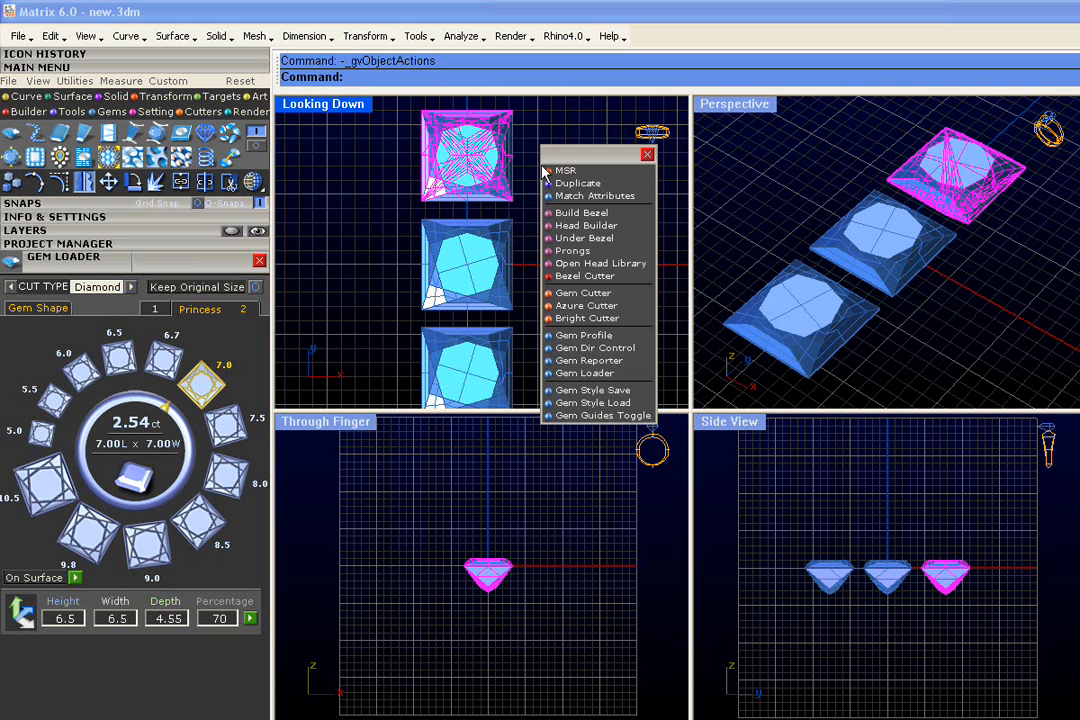
click(580, 213)
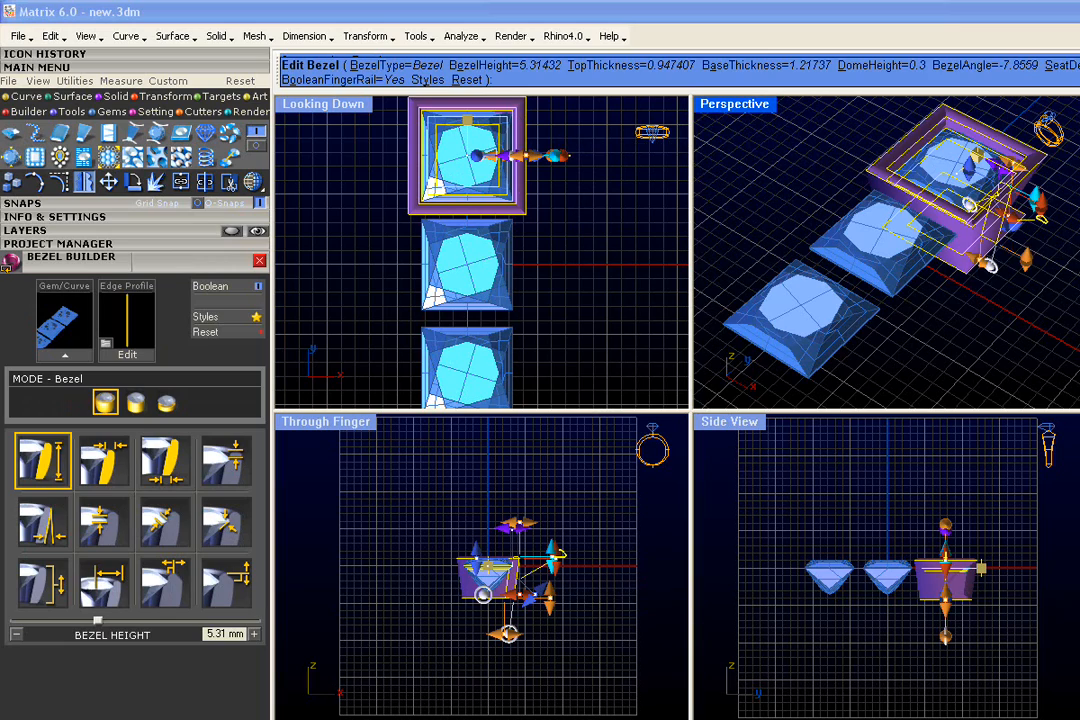
- Set the bezel's seat depth to about 0.68 mm with its handle in the Through Finger view
mouse_move(930, 281)
right_down()
mouse_move(822, 187)
mouse_move(922, 263)
right_up()
scroll(1008, 233, up, 4)
shift+right_drag(1002, 232, 963, 244)
scroll(535, 583, up, 6)
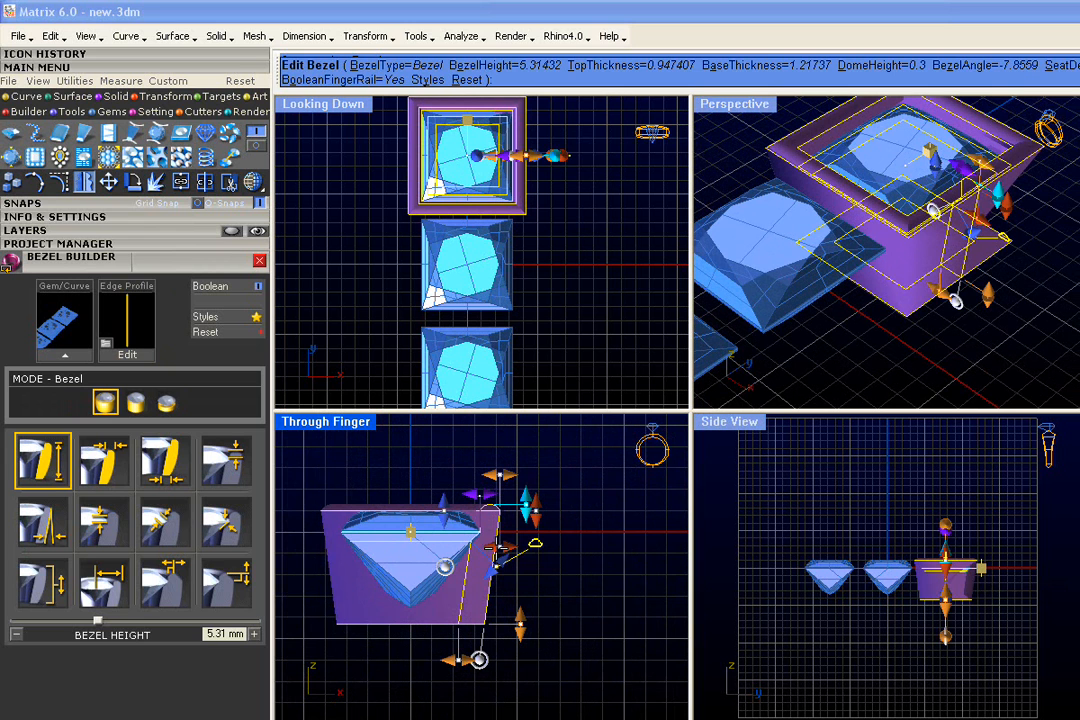
drag(443, 508, 442, 519)
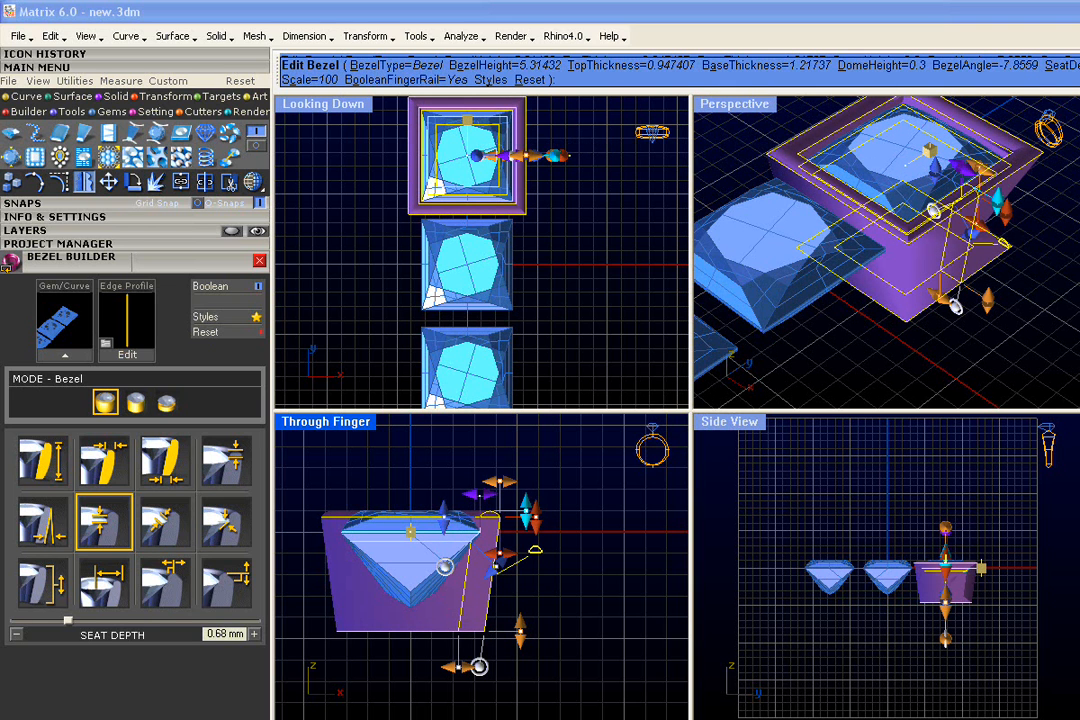
- Set the bezel angle to 0° with its handle in the Through Finger view and finish the bezel
mouse_move(479, 667)
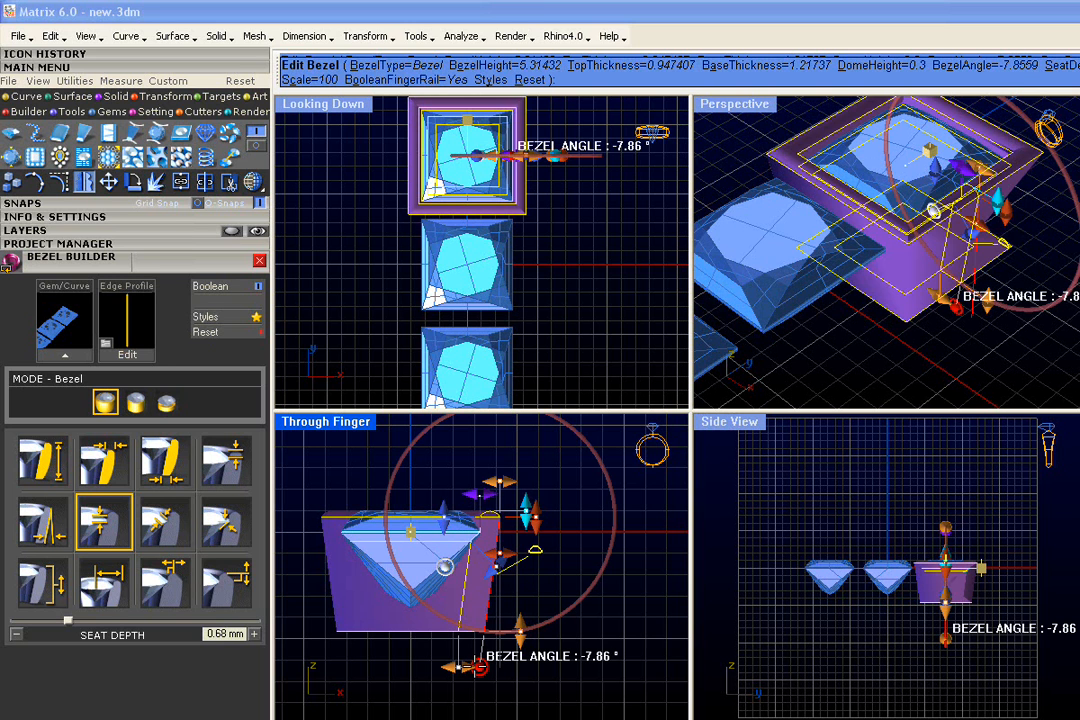
drag(479, 667, 499, 667)
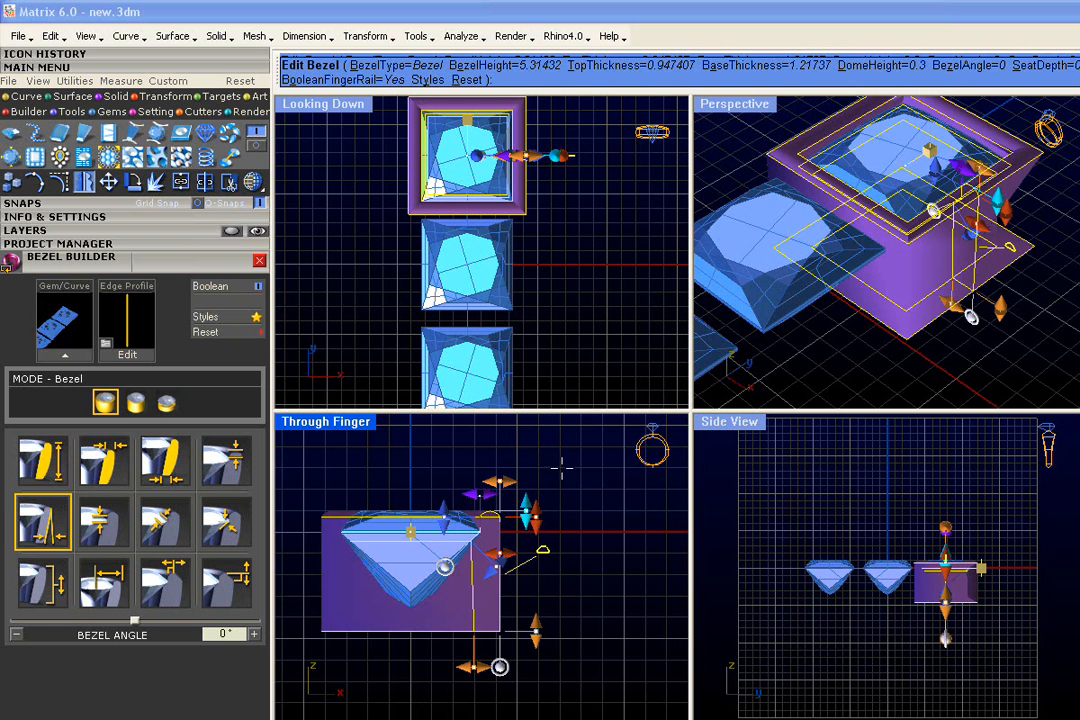
right_click(560, 470)
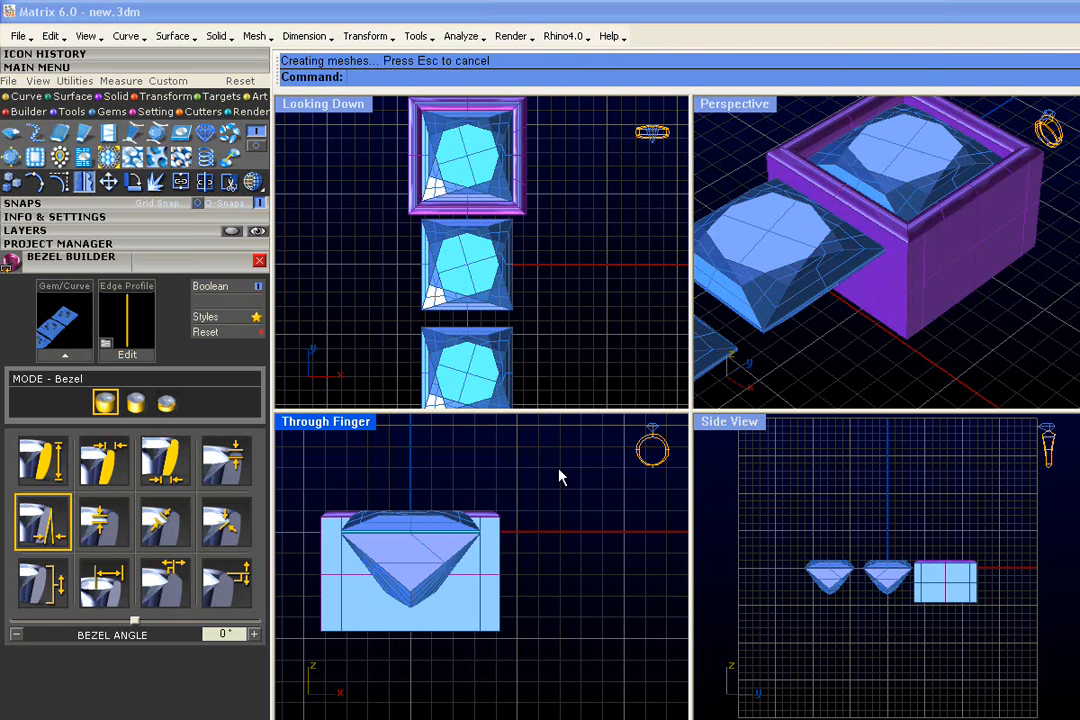
- Apply the outer gem's Bezel style to the other two Princess gems with Match Attributes and create the styles
right_drag(583, 367, 573, 341)
scroll(574, 342, down, 2)
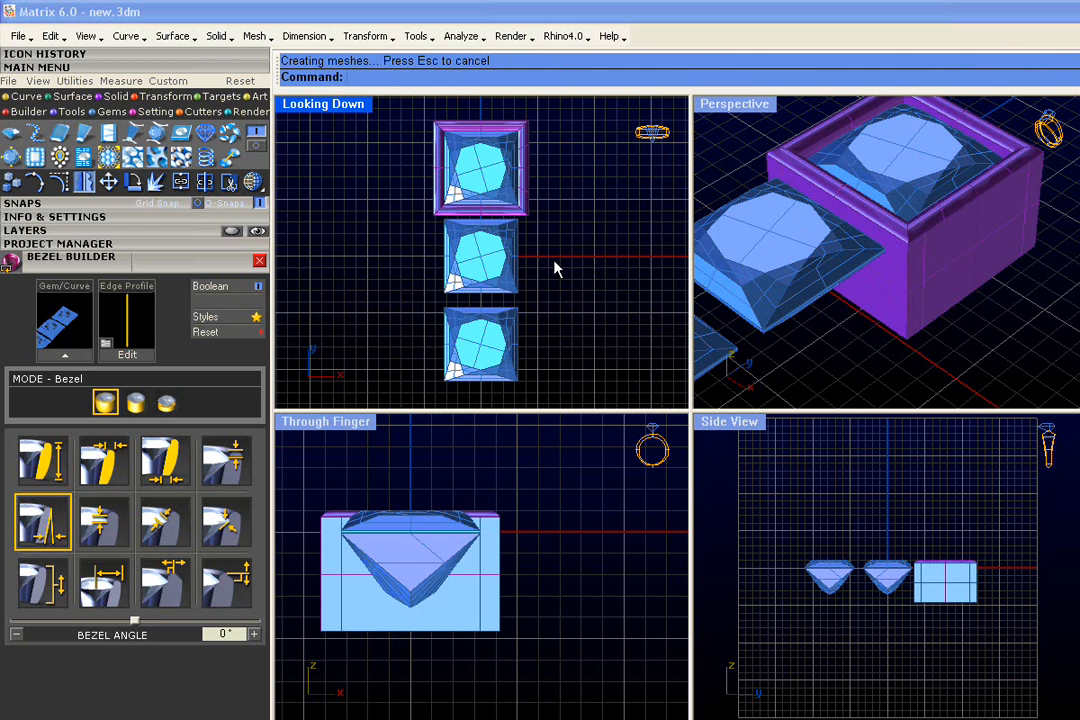
drag(550, 262, 487, 340)
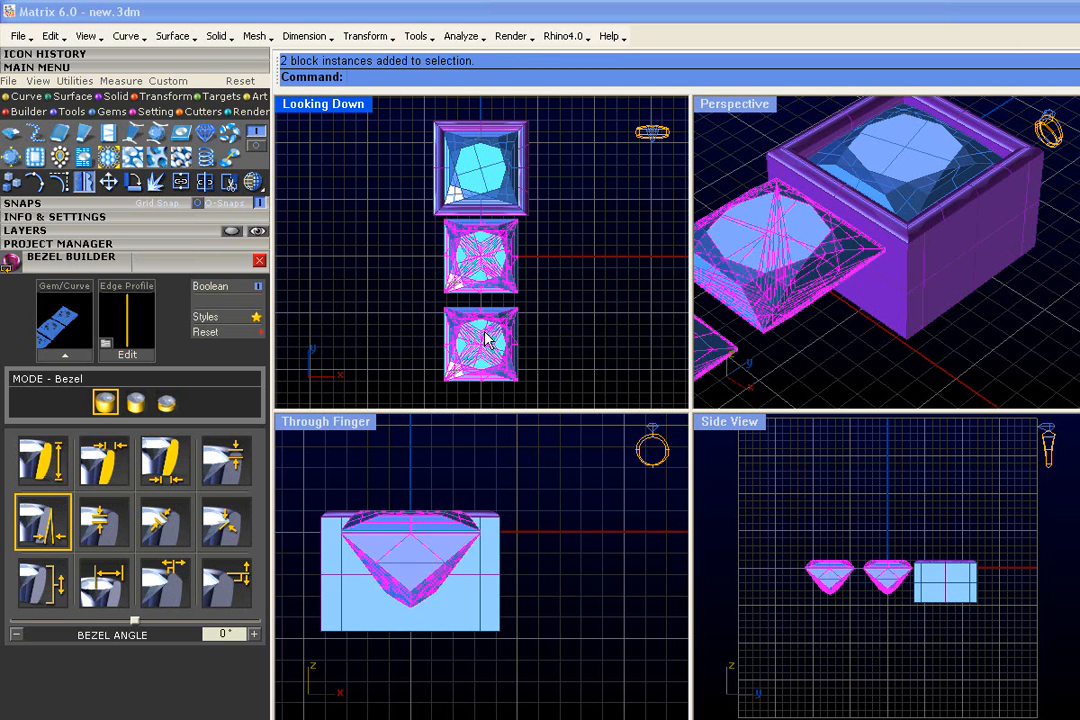
right_click(489, 323)
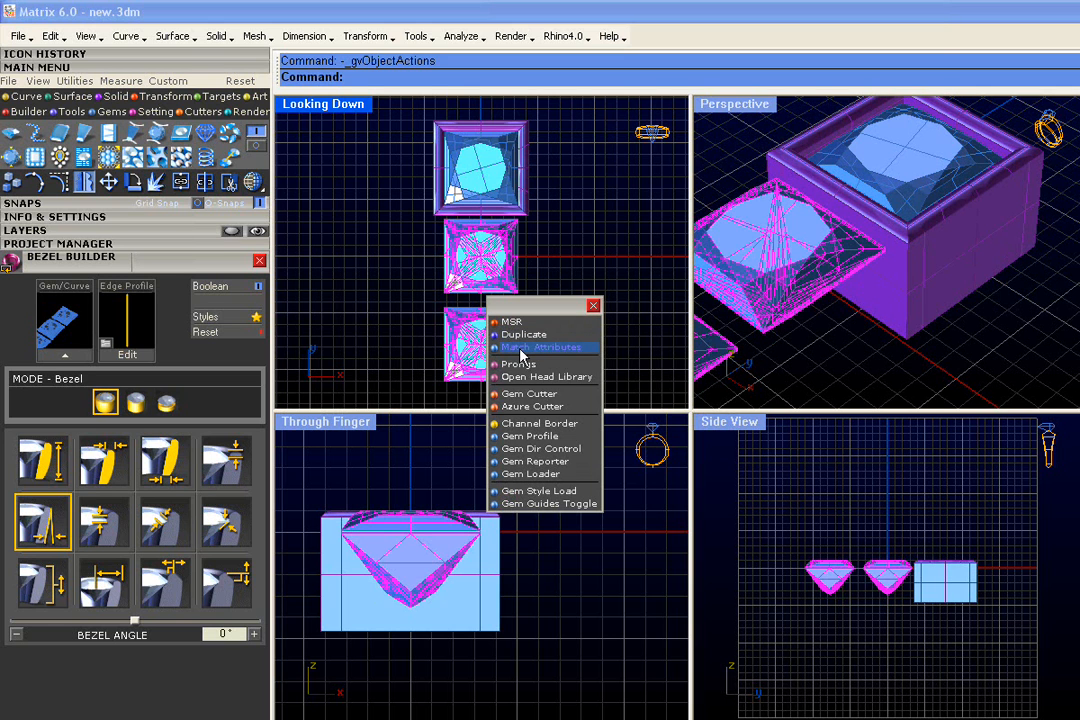
click(521, 348)
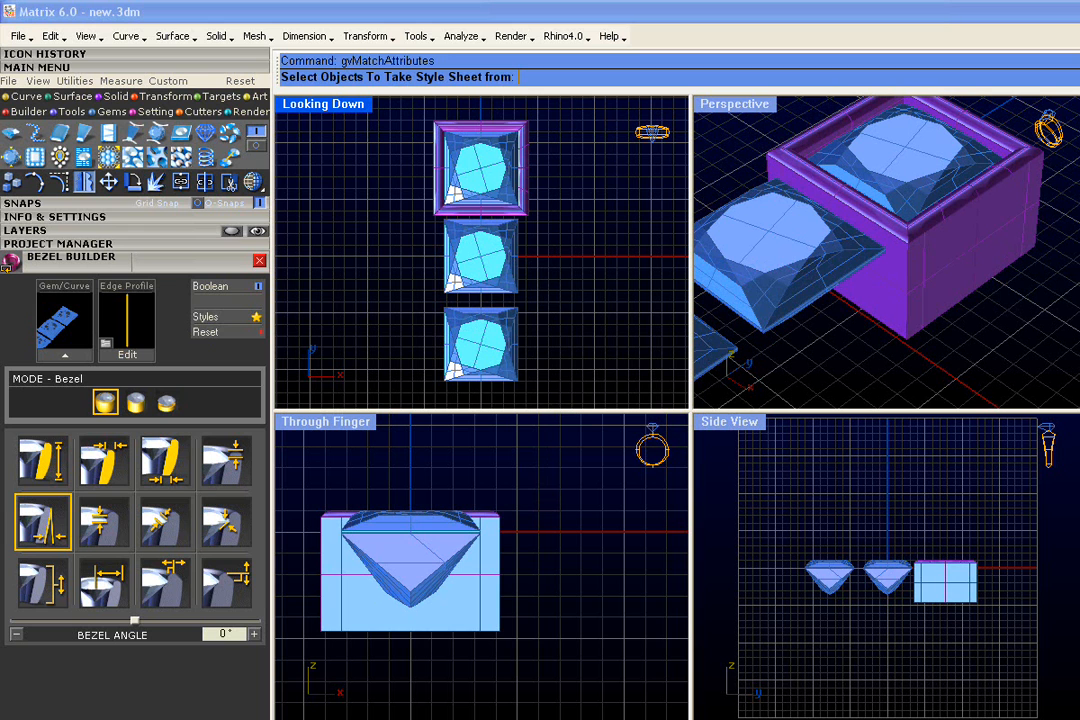
click(482, 175)
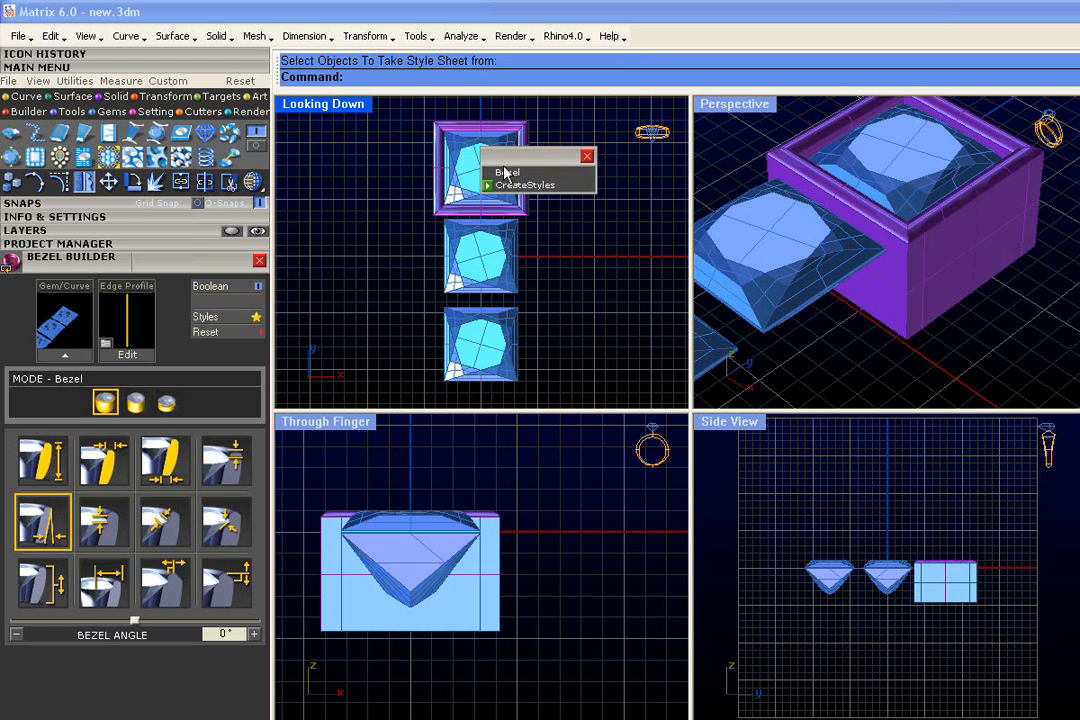
click(510, 175)
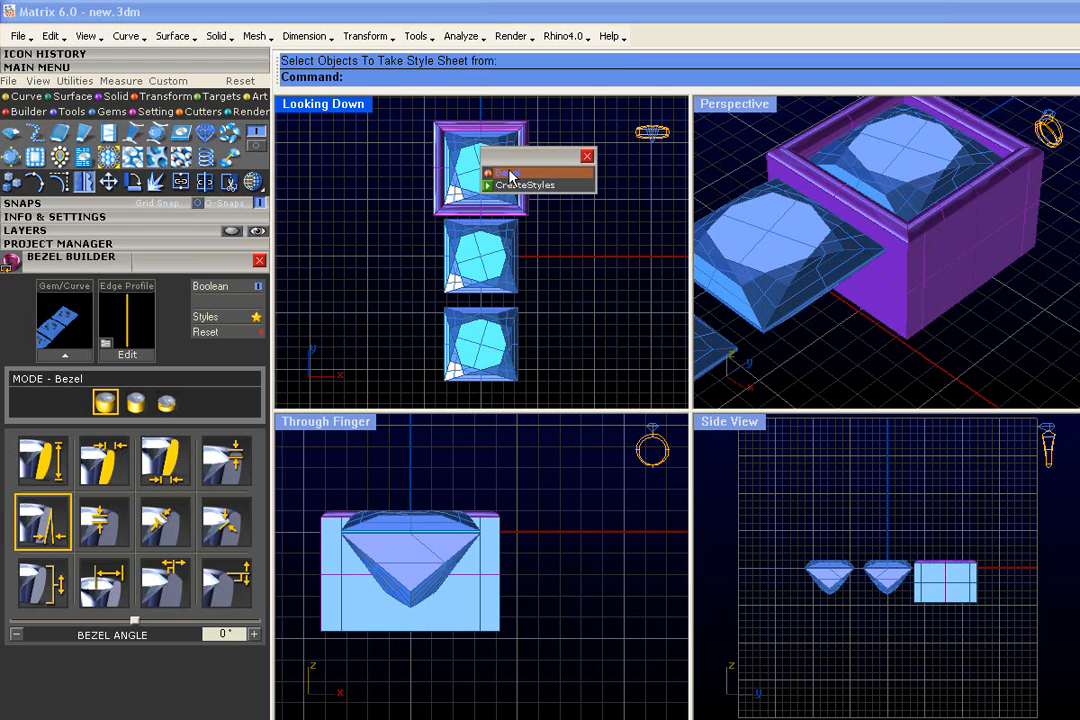
click(518, 186)
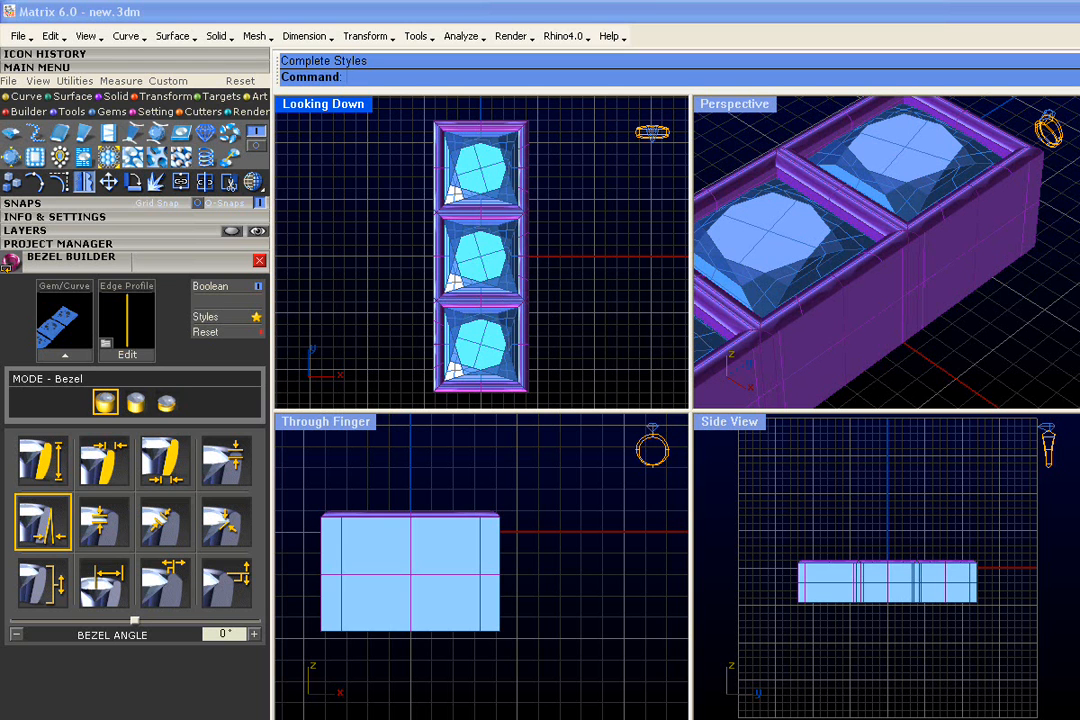
- Save the three gems and their bezels to slot 1 of the Default project
shift+right_drag(845, 307, 901, 258)
right_drag(901, 310, 918, 352)
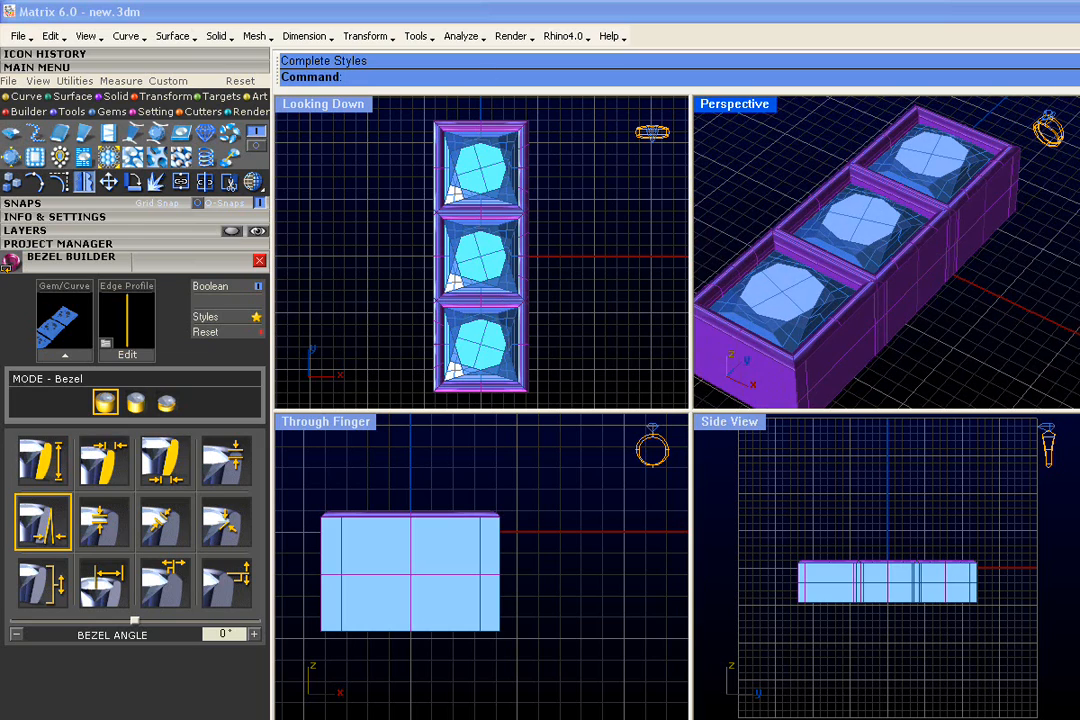
drag(575, 130, 424, 400)
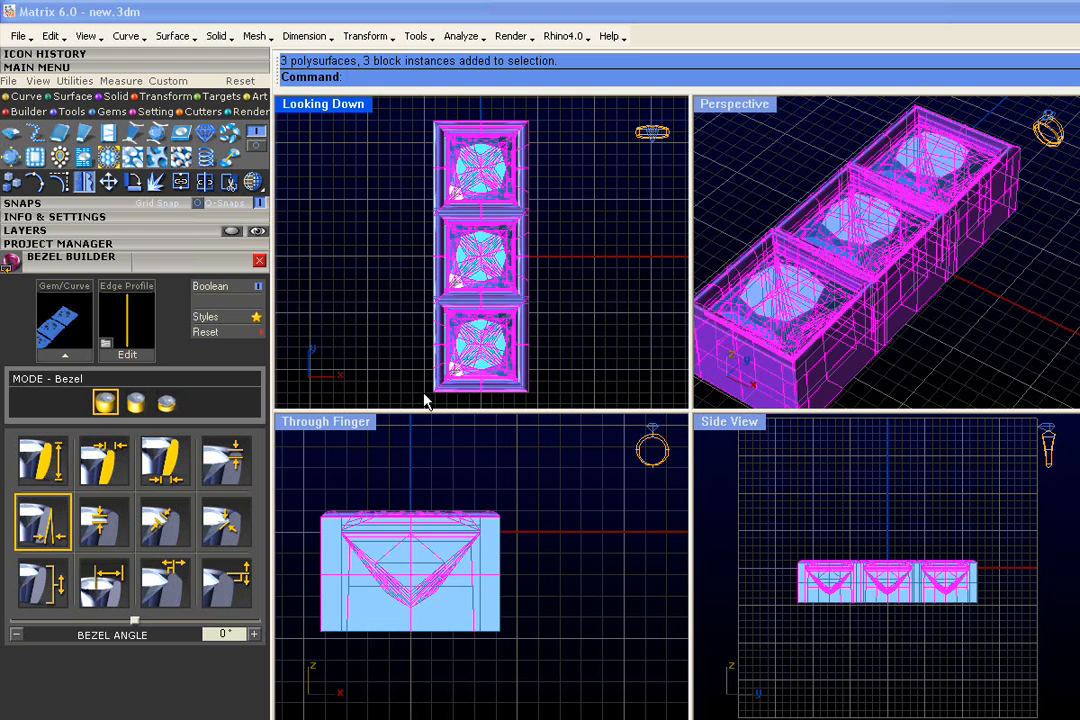
click(100, 243)
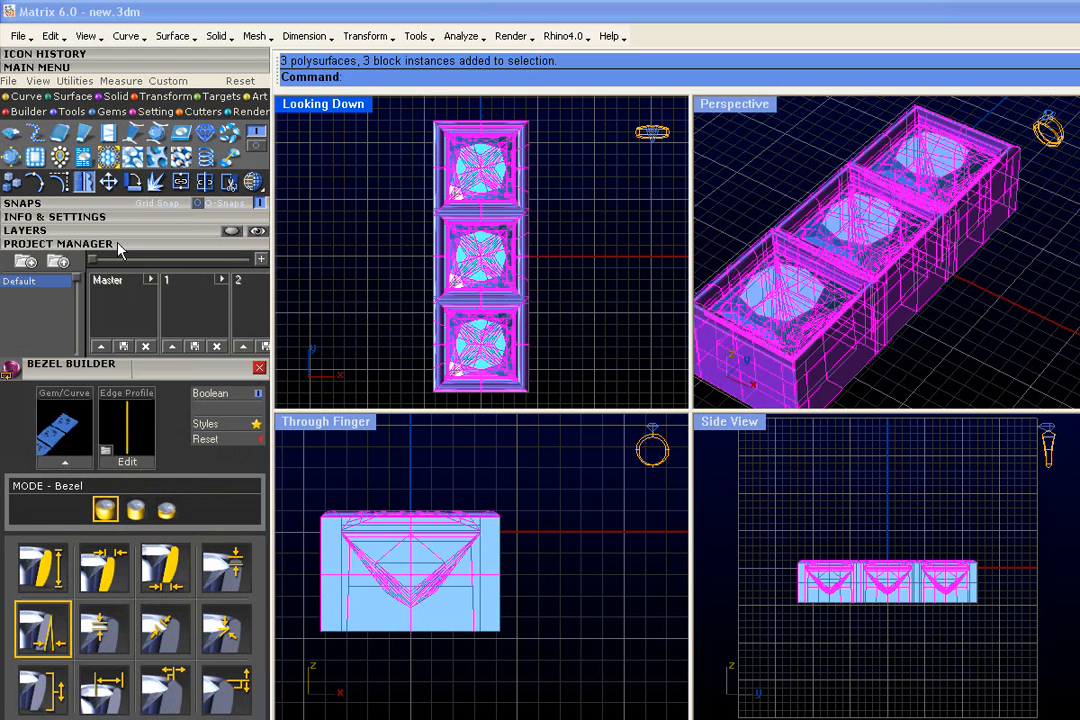
click(172, 346)
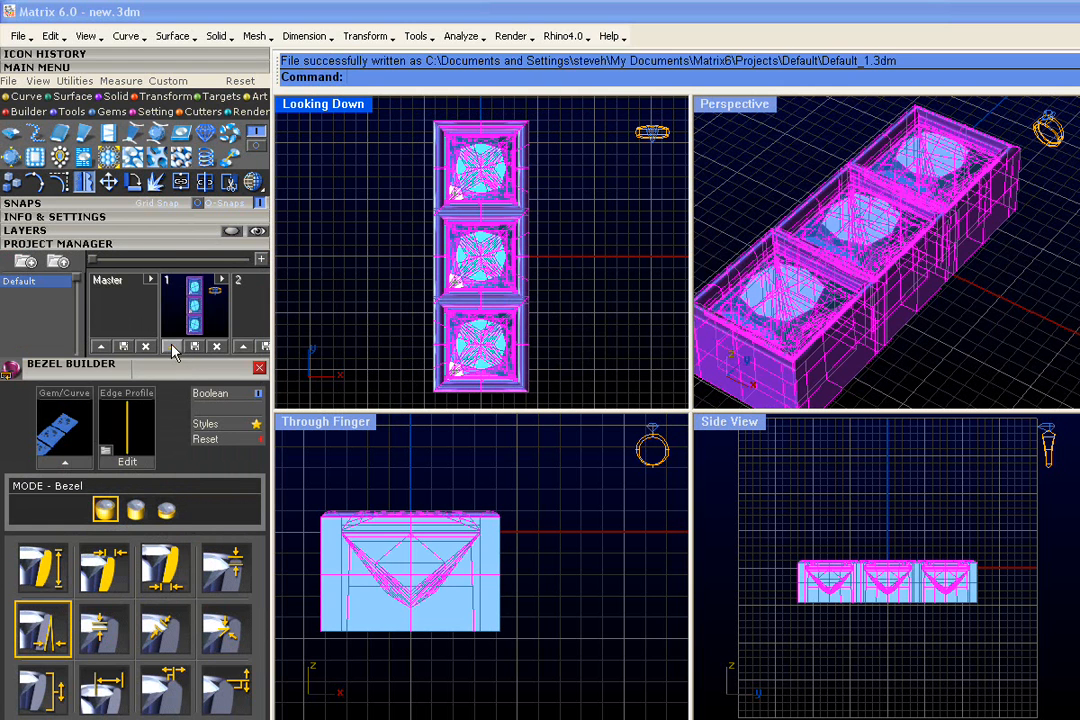
click(143, 245)
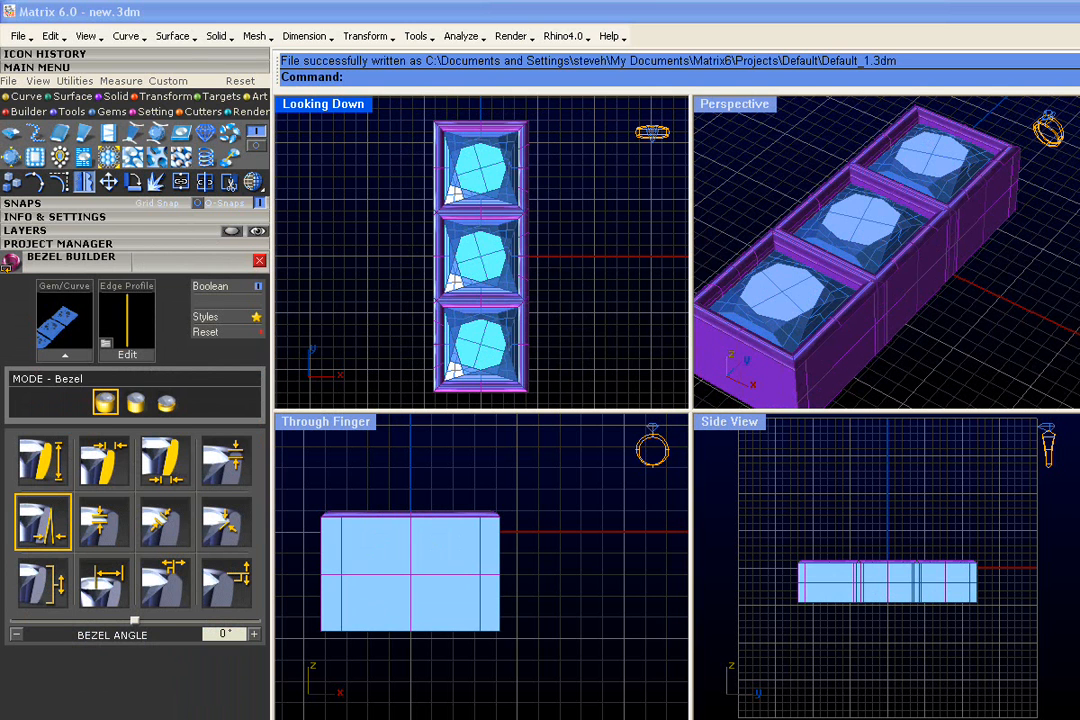
- Delete all three bezels, leaving only the row of Princess gems
right_drag(576, 279, 571, 280)
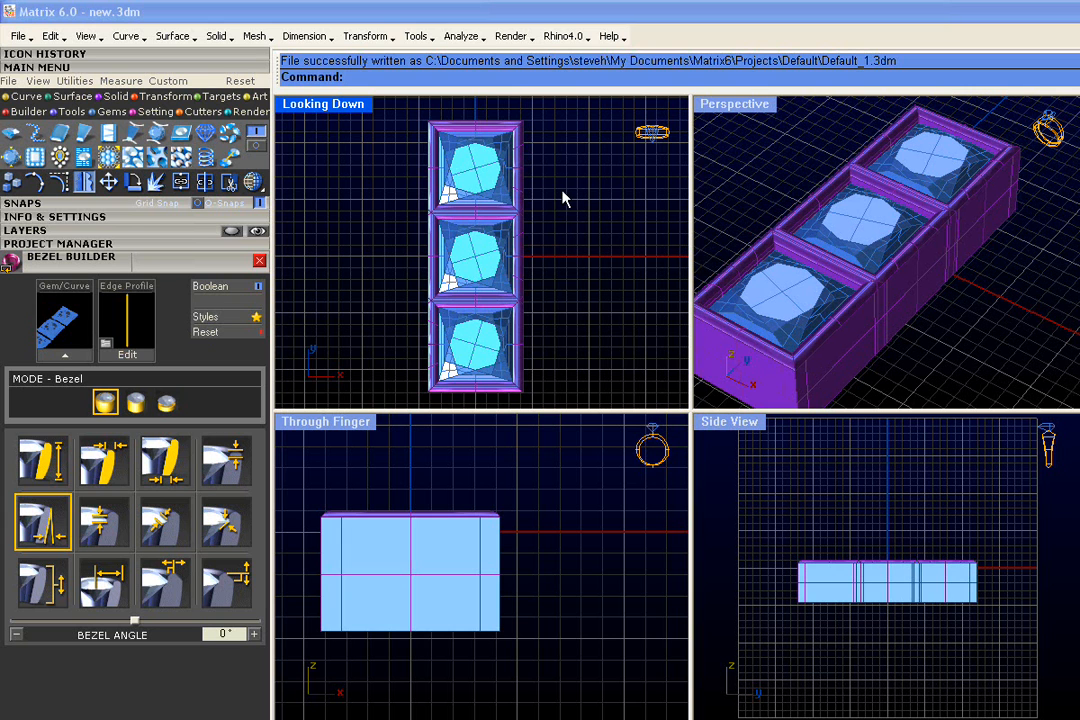
click(522, 206)
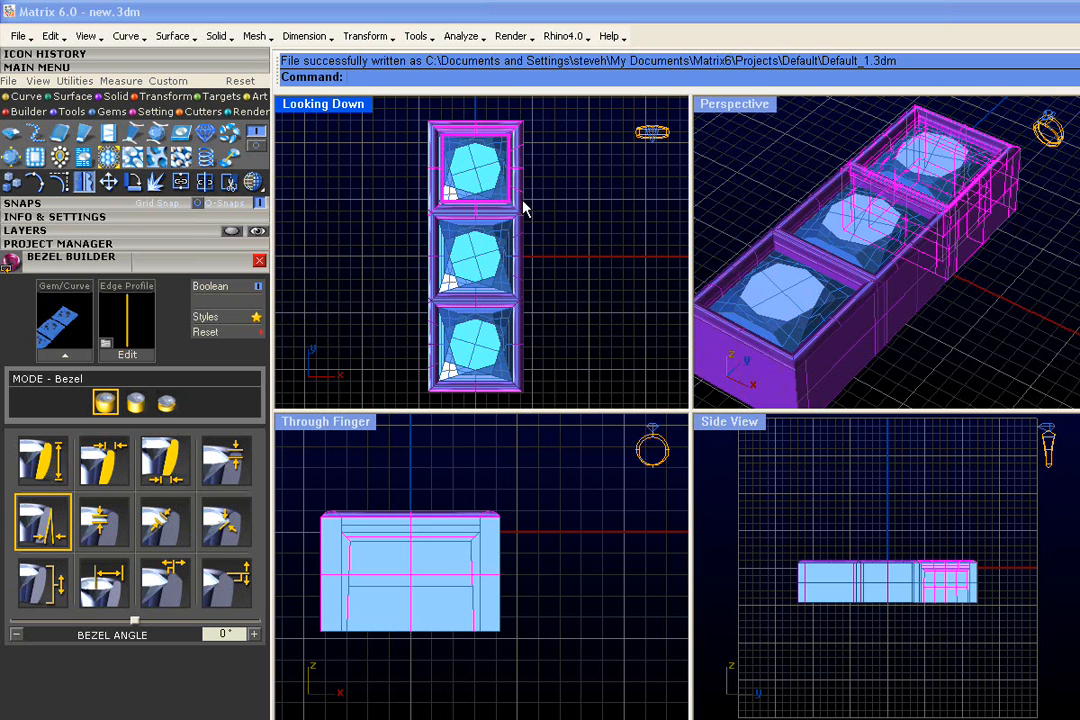
key(Delete)
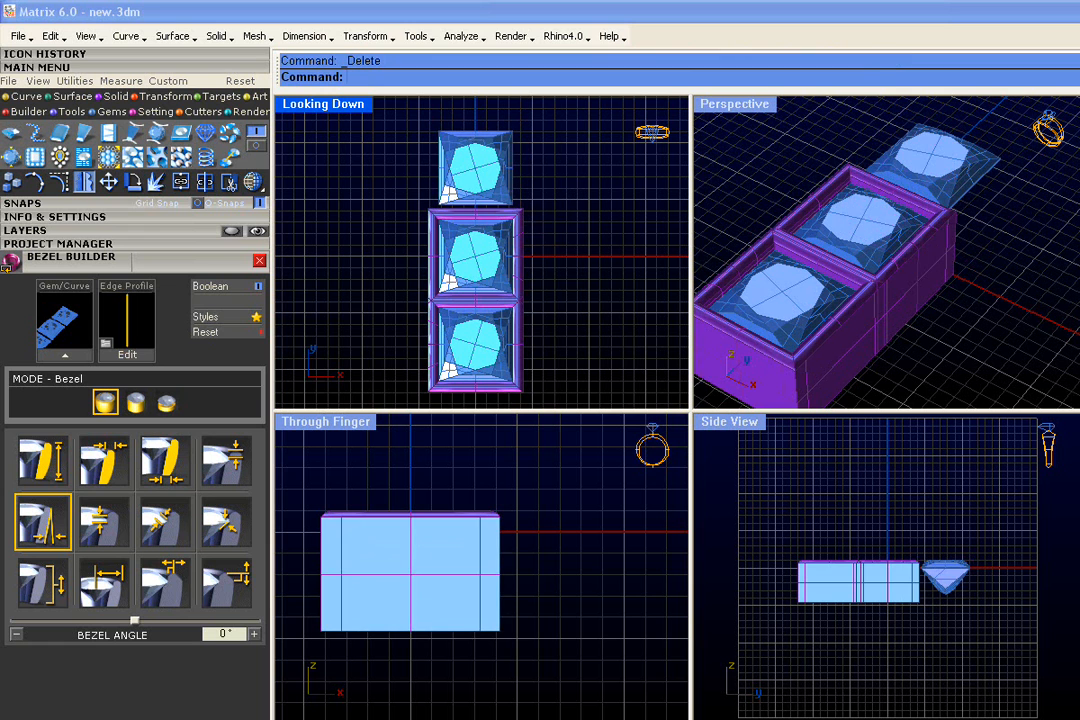
click(520, 238)
key(Delete)
click(522, 318)
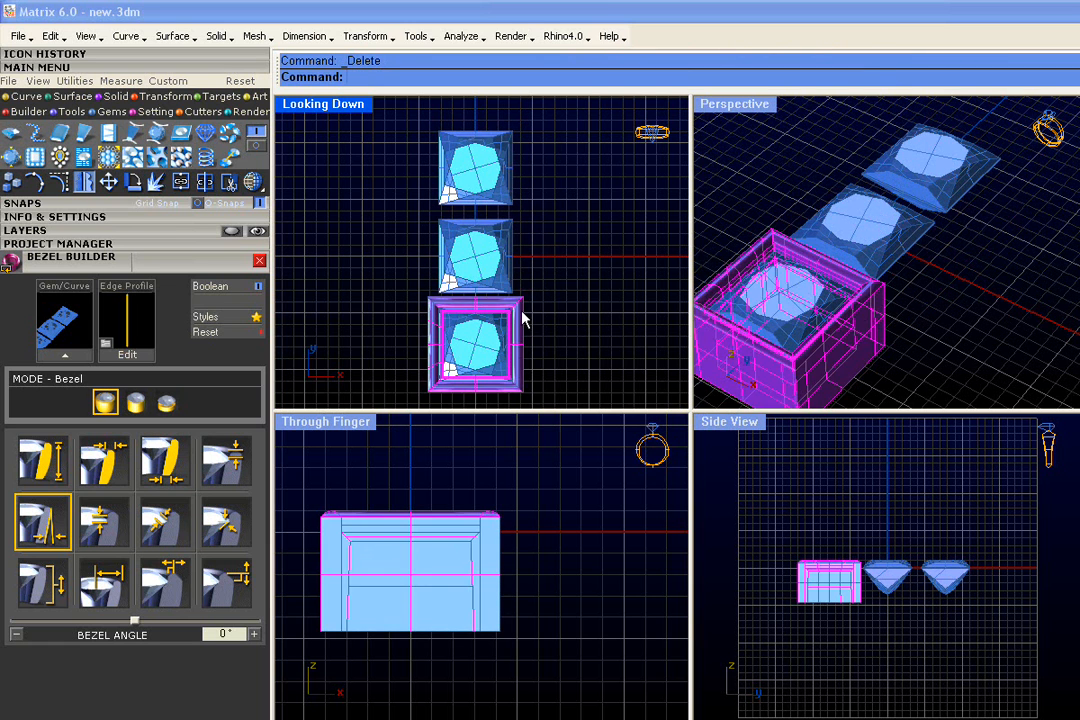
key(Delete)
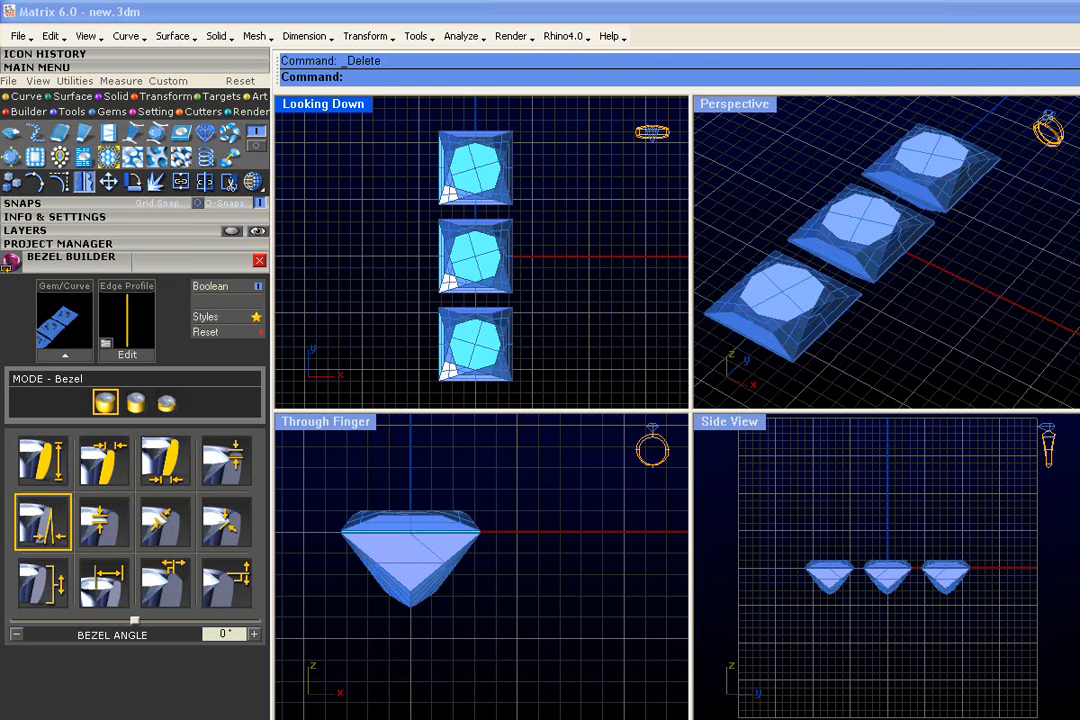
- Replace the Princess gem on the positive Y side with a Round diamond in Gem Loader, with Keep Original Size enabled
click(497, 175)
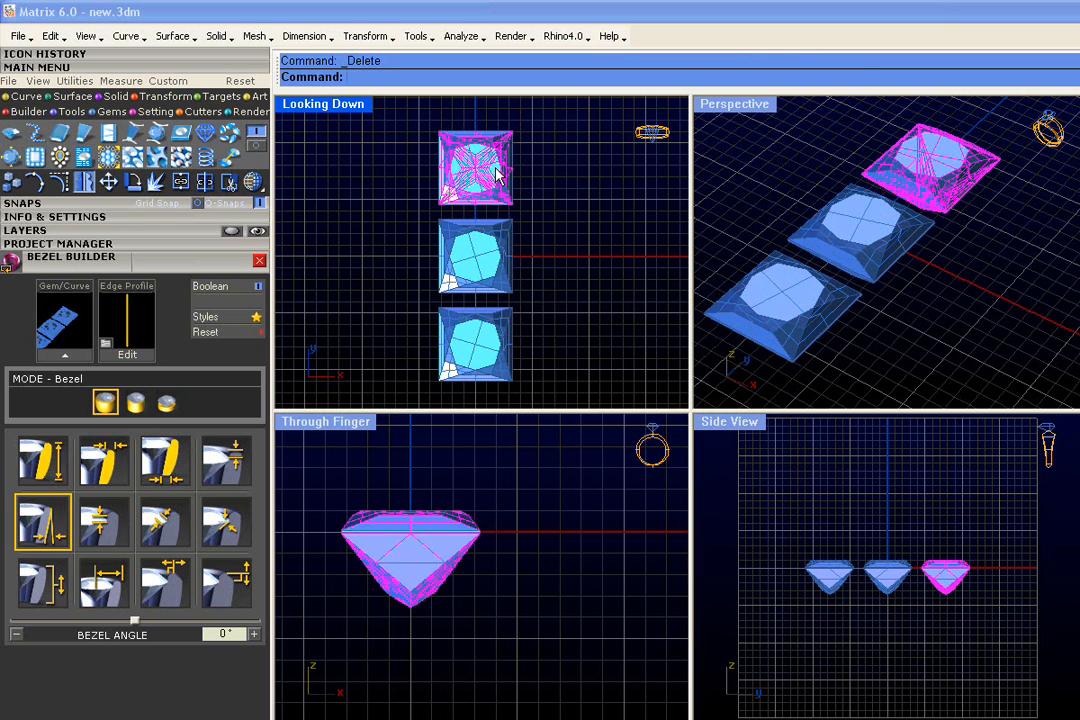
click(12, 136)
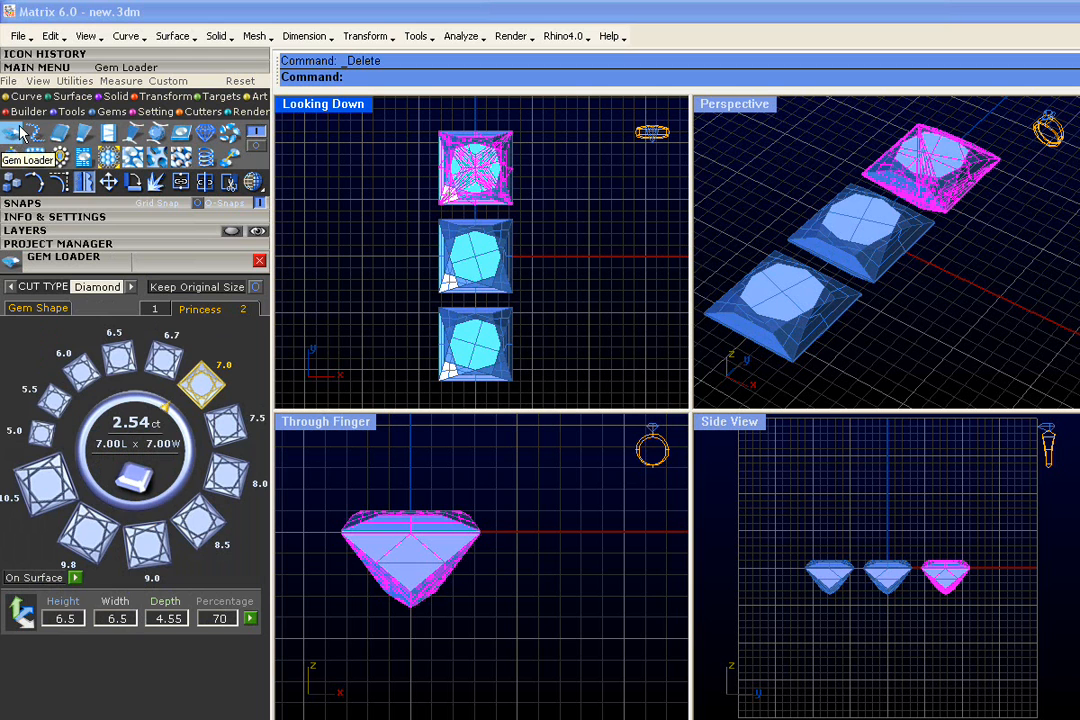
click(25, 309)
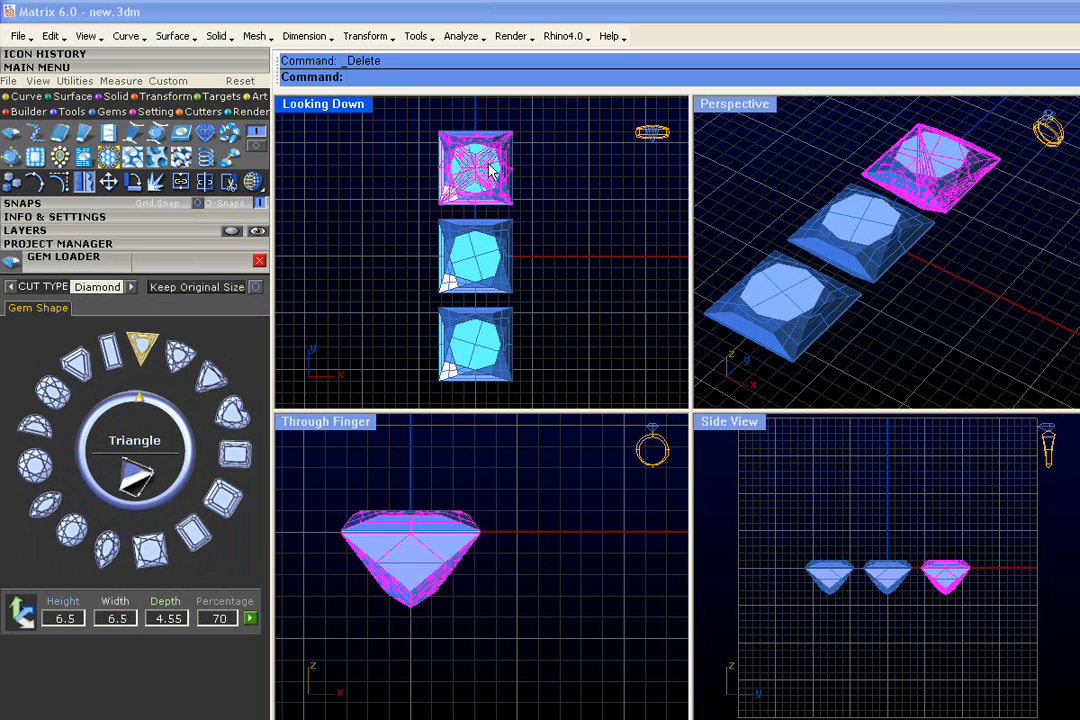
click(257, 288)
click(36, 464)
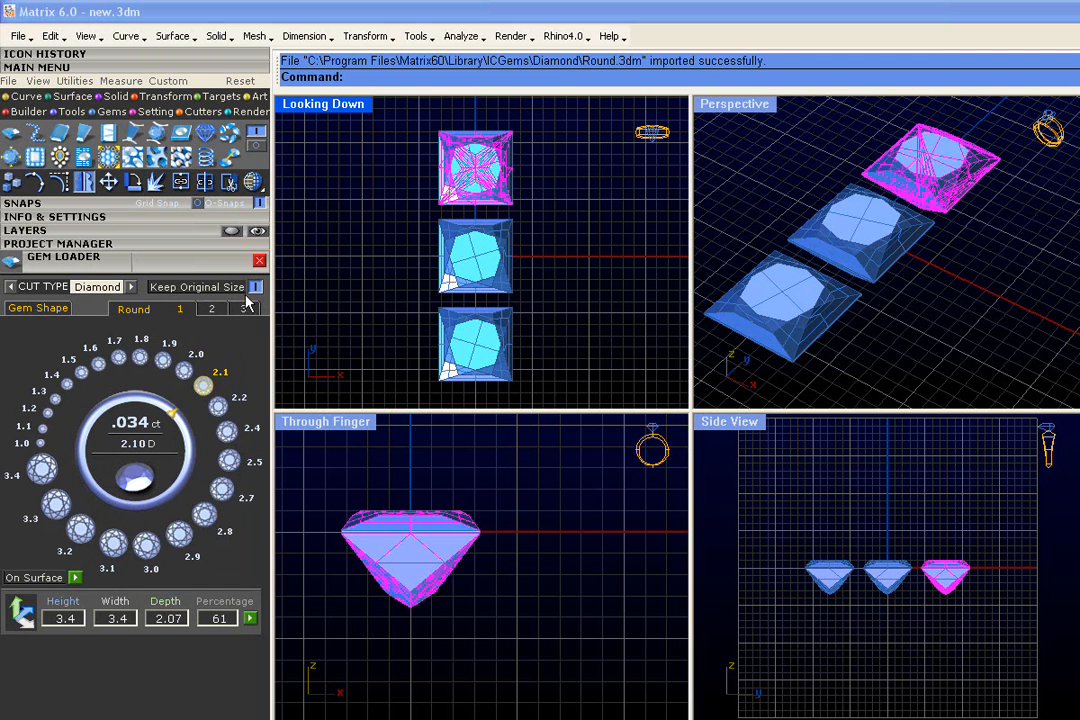
click(203, 387)
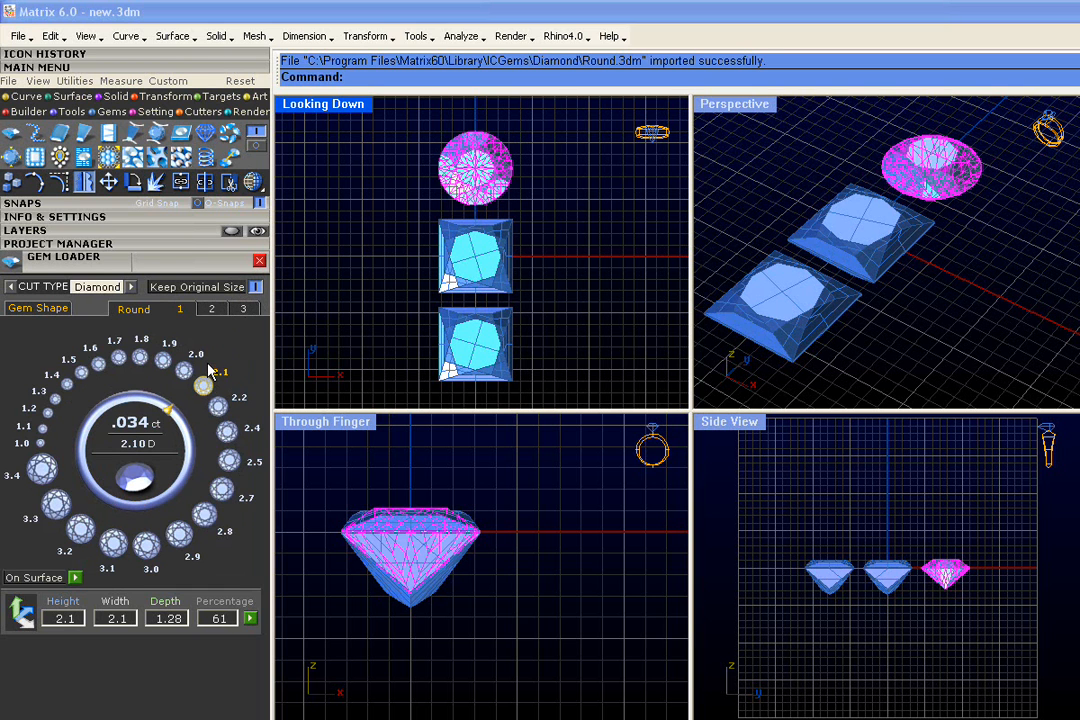
click(386, 298)
- Replace the Princess gem on the negative Y side with a Trillion Curved diamond, keeping the original gem size
right_drag(505, 331, 507, 300)
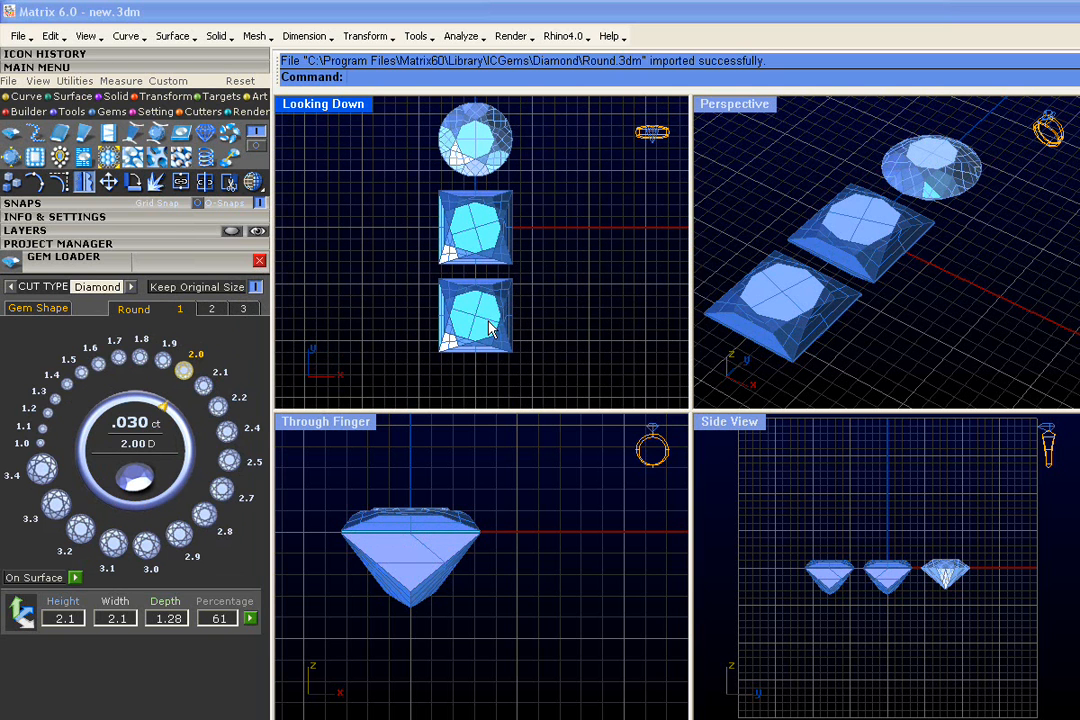
click(490, 330)
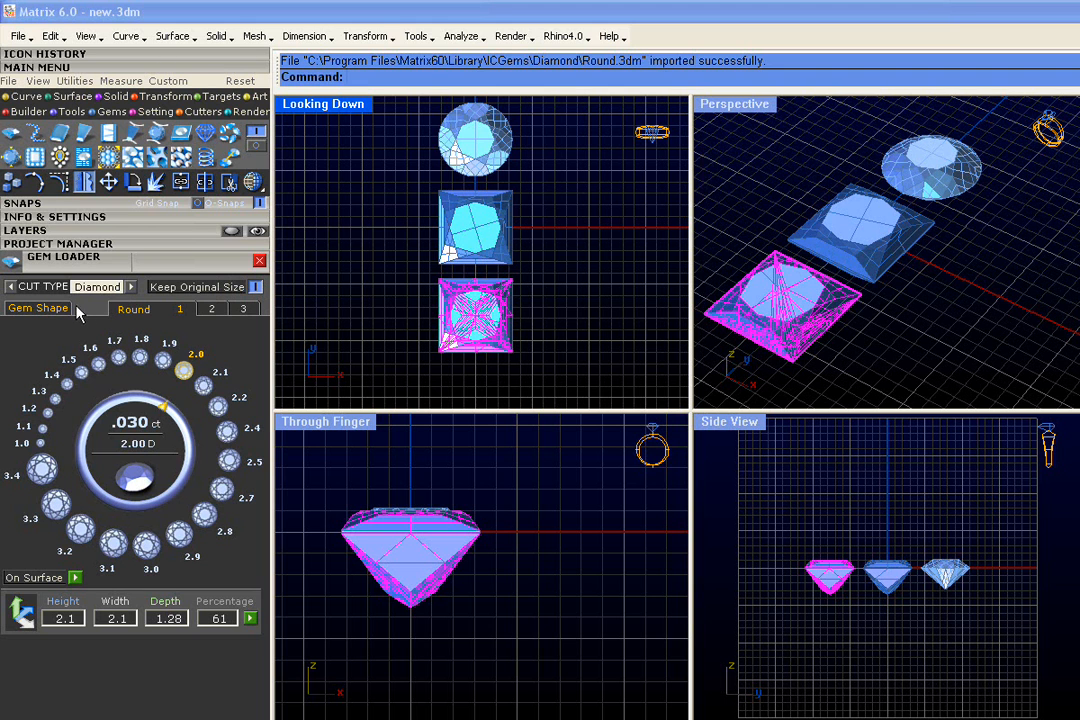
click(40, 308)
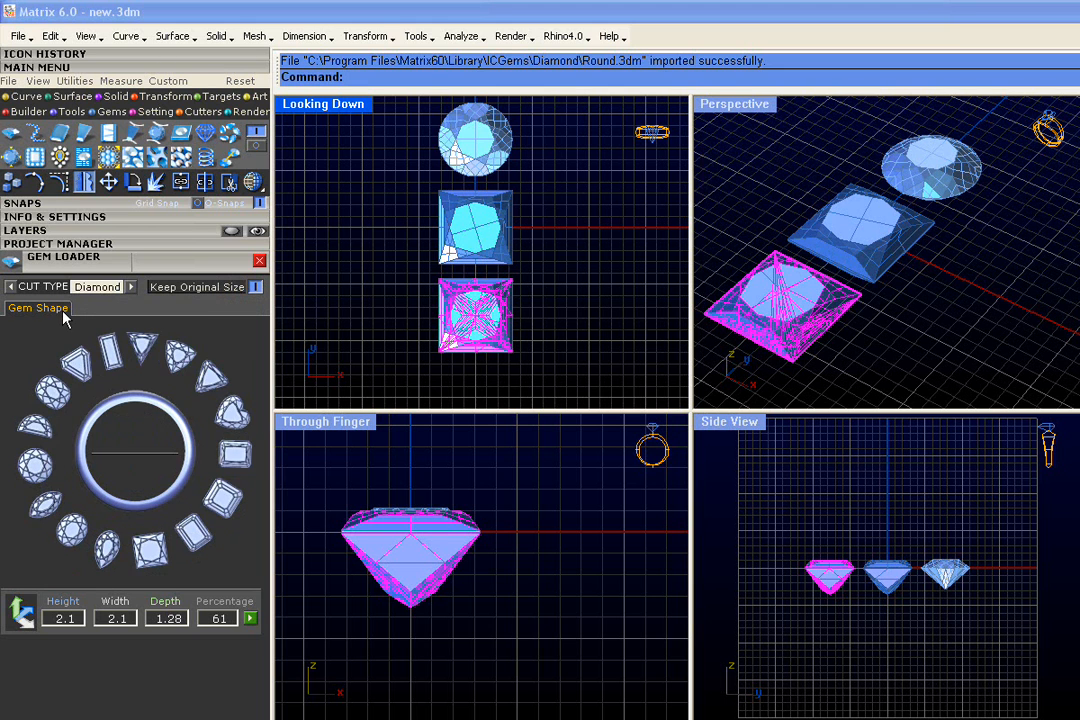
click(180, 362)
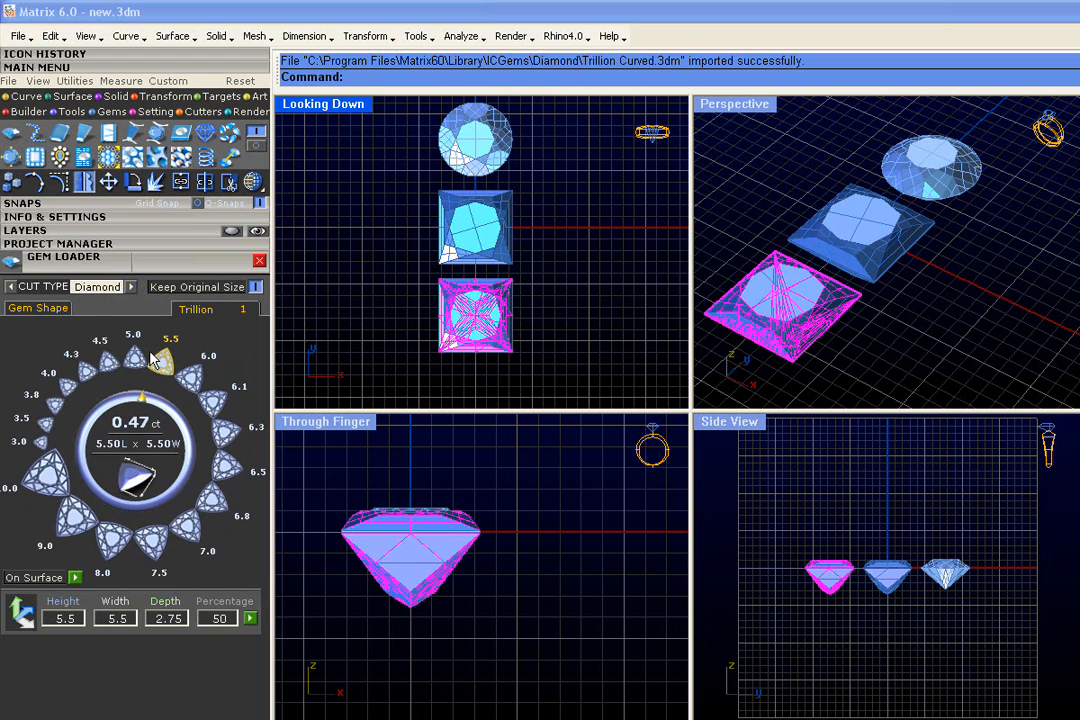
click(166, 363)
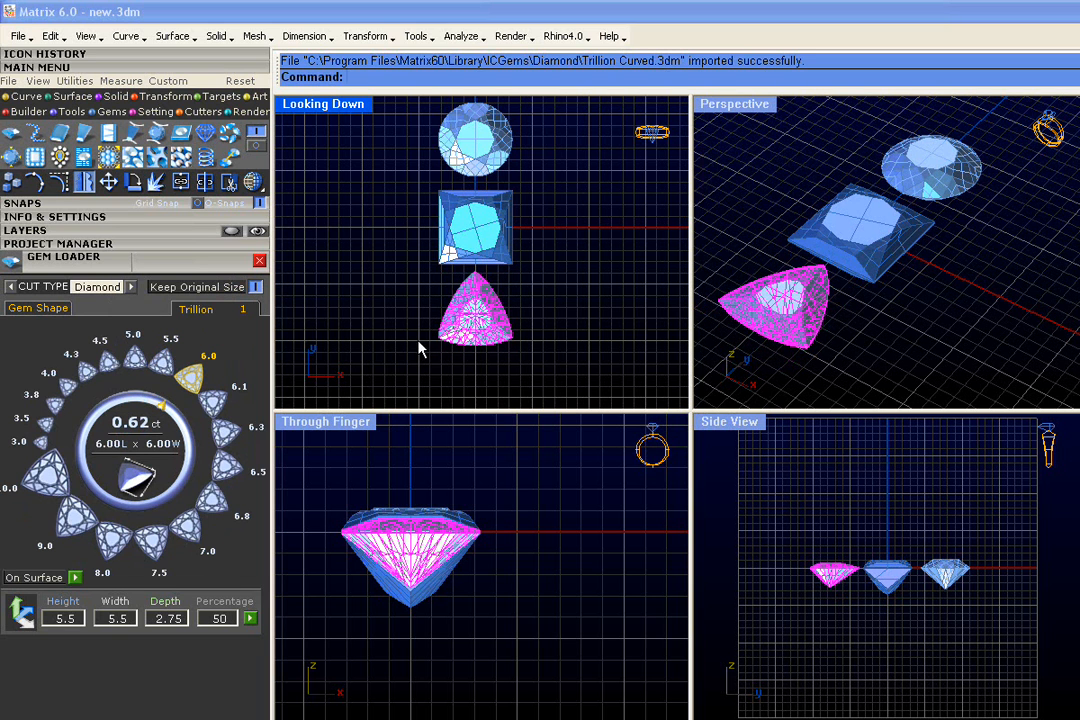
- Rotate the Trillion gem half a turn about Z with MSR so its point faces away from the Princess gem
scroll(480, 340, up, 3)
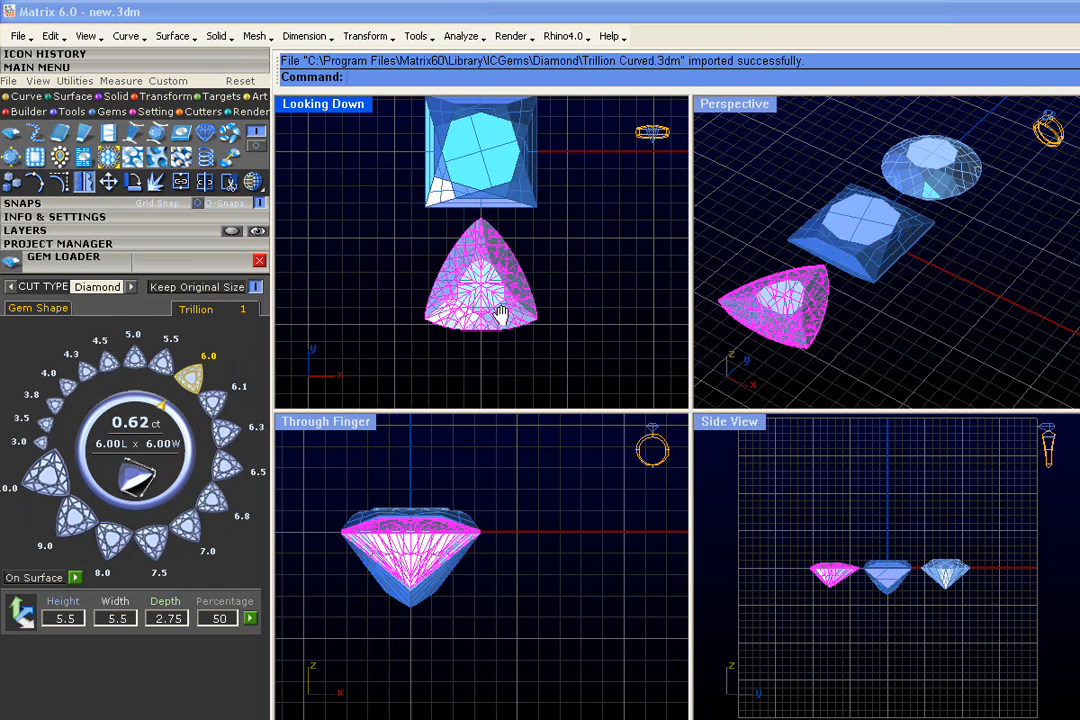
scroll(497, 313, up, 1)
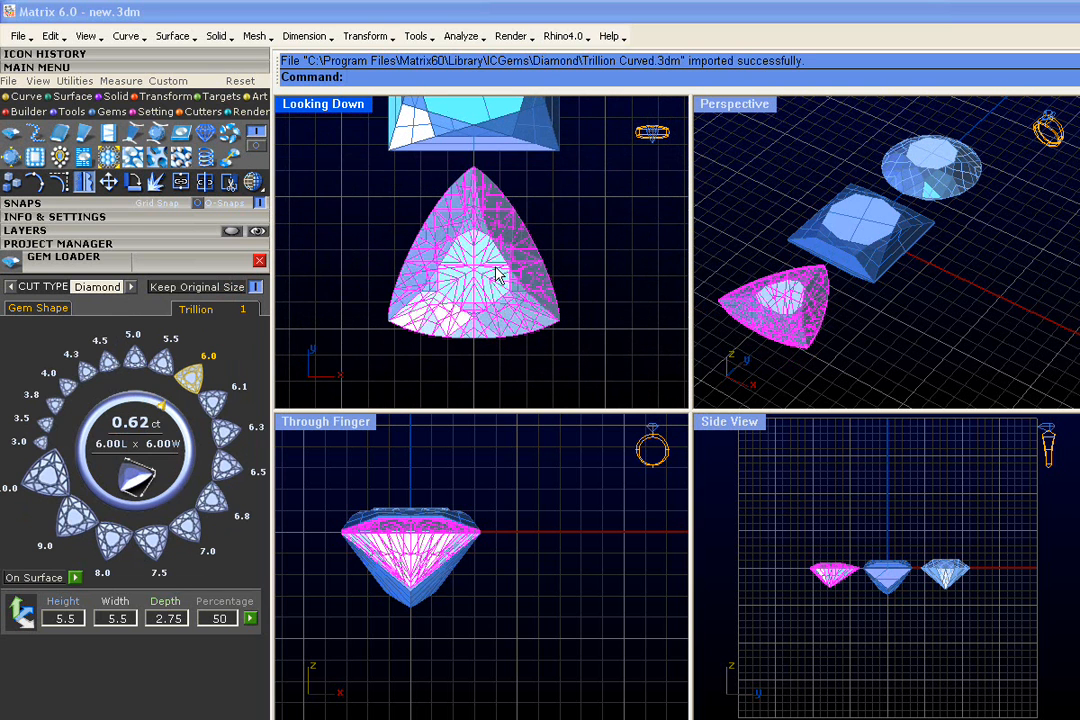
scroll(428, 233, down, 3)
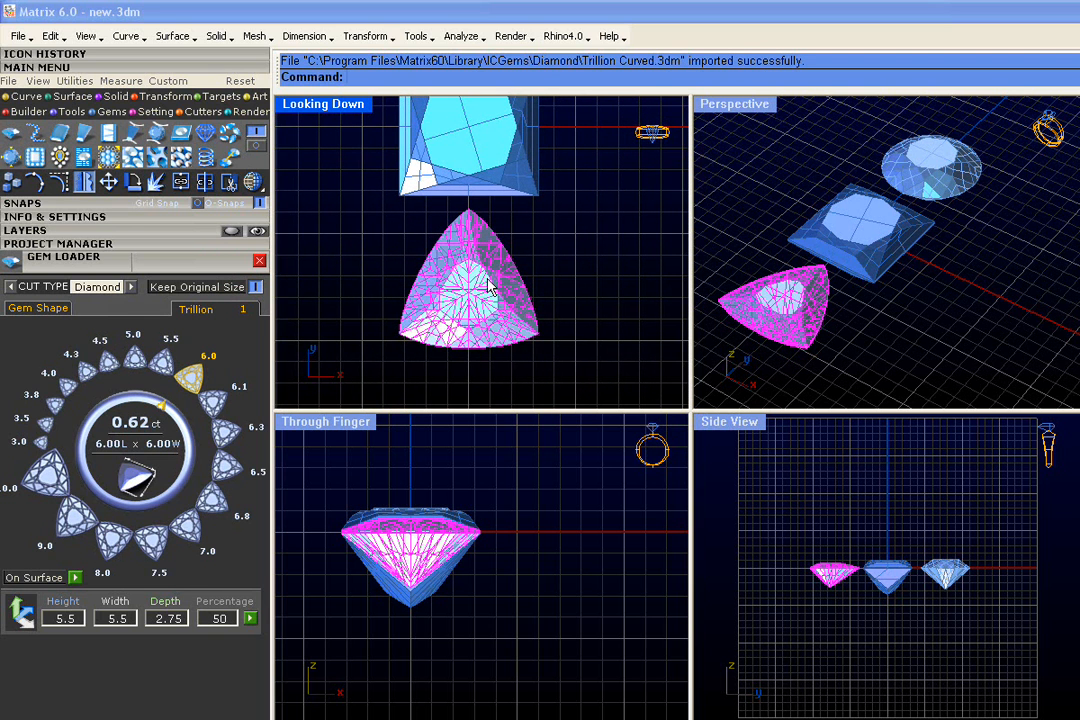
right_click(489, 286)
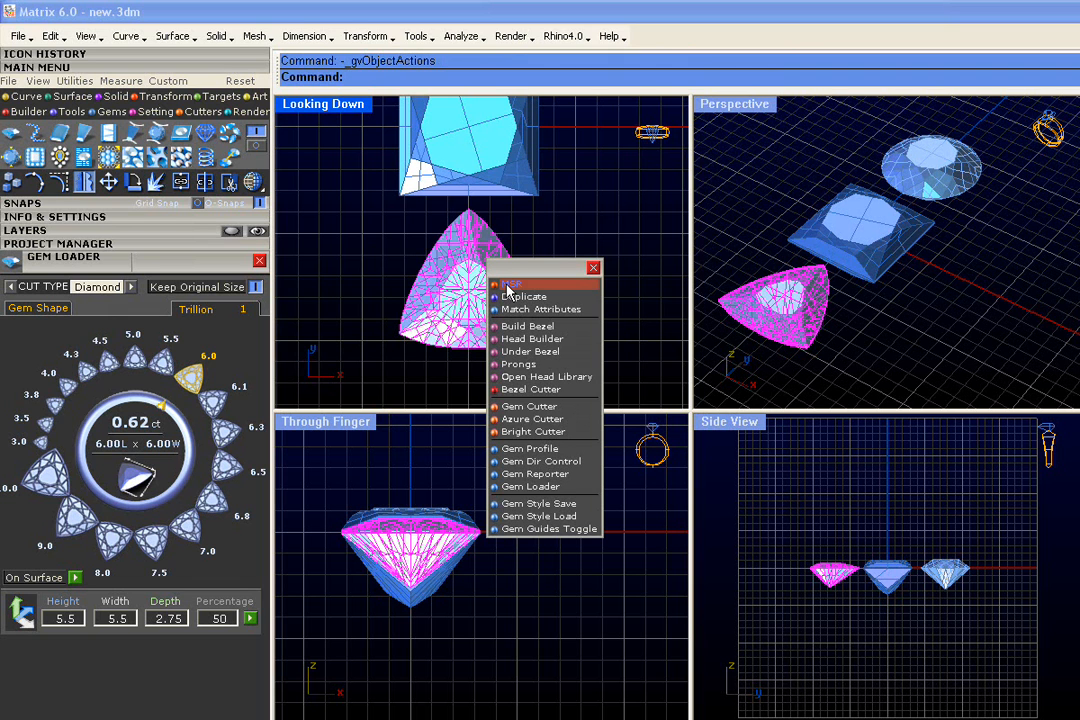
click(510, 286)
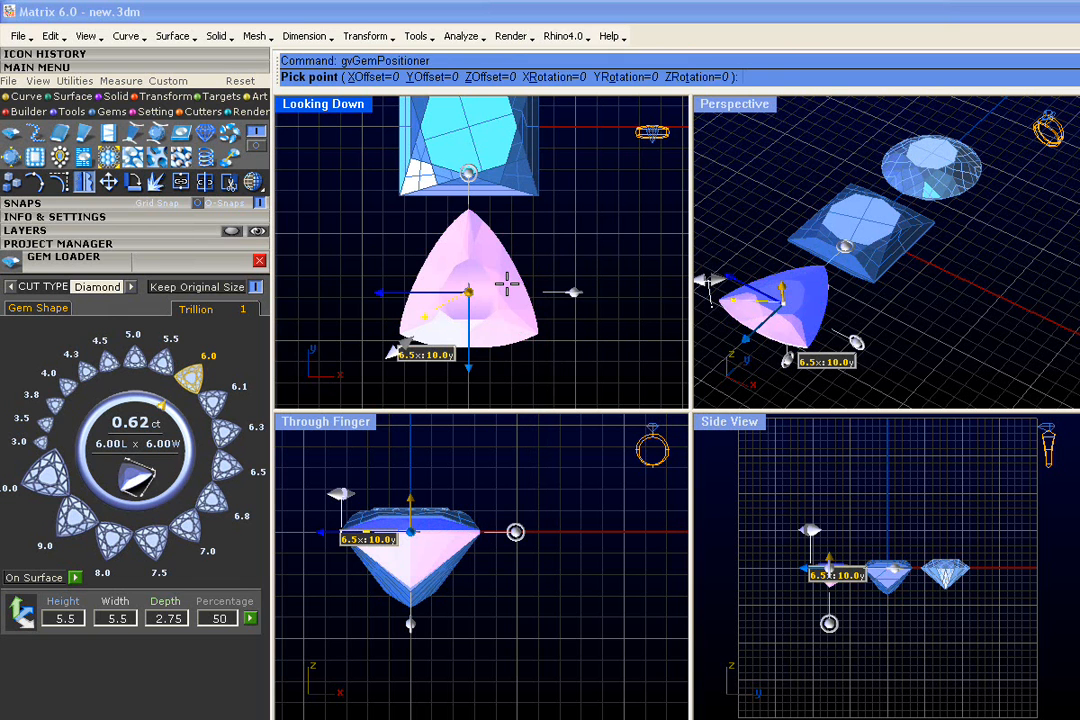
right_drag(511, 261, 503, 203)
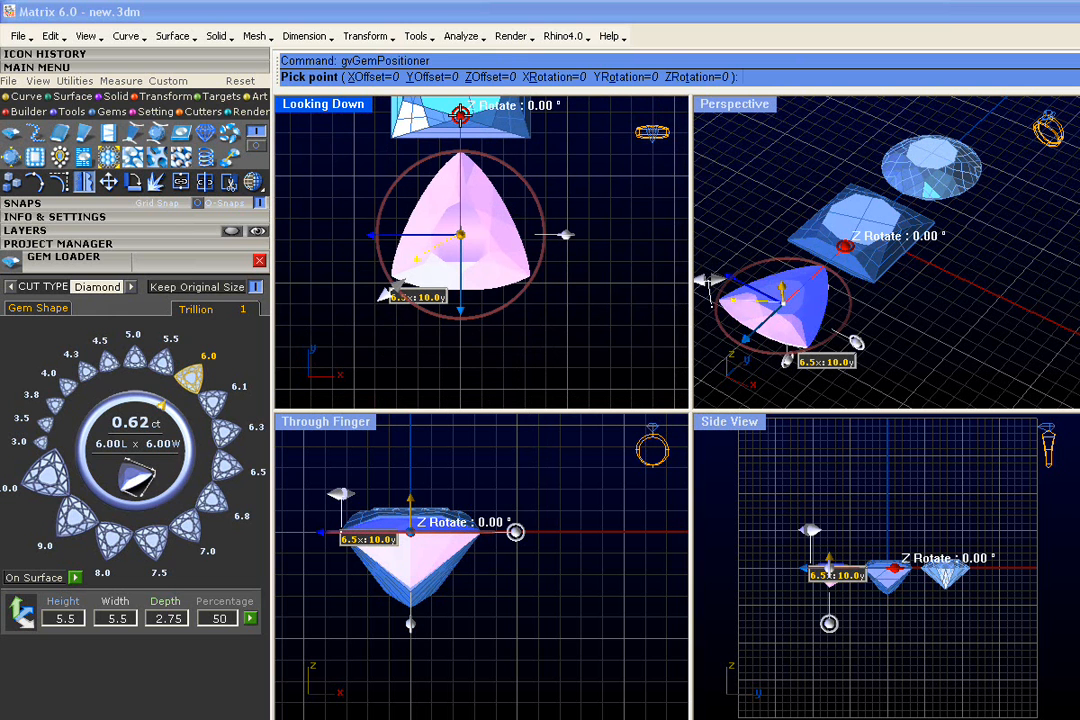
drag(460, 113, 460, 375)
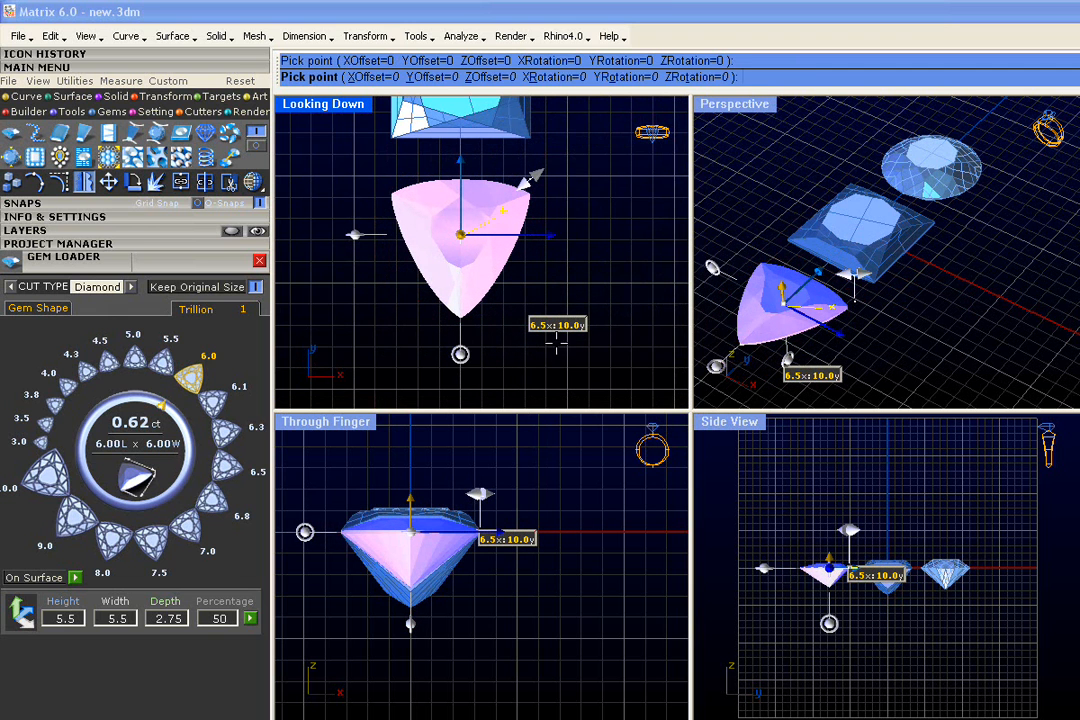
key(Escape)
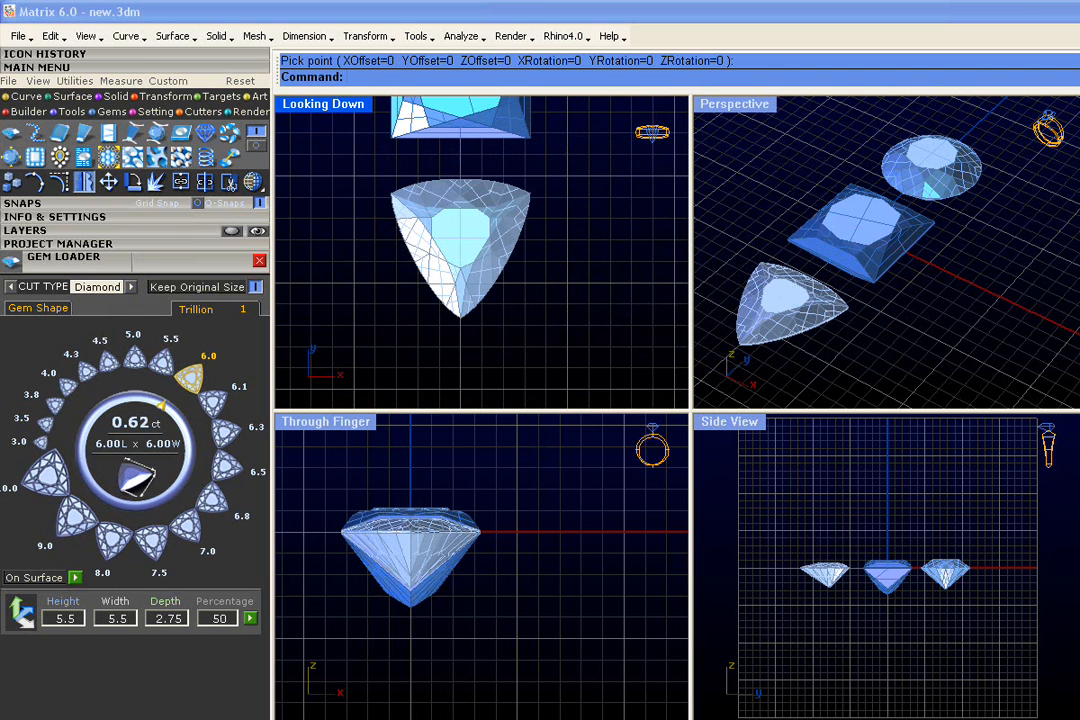
- Save the Round, Princess and Trillion gems to slot 2 of the Default project
right_drag(564, 145, 571, 311)
scroll(571, 311, down, 6)
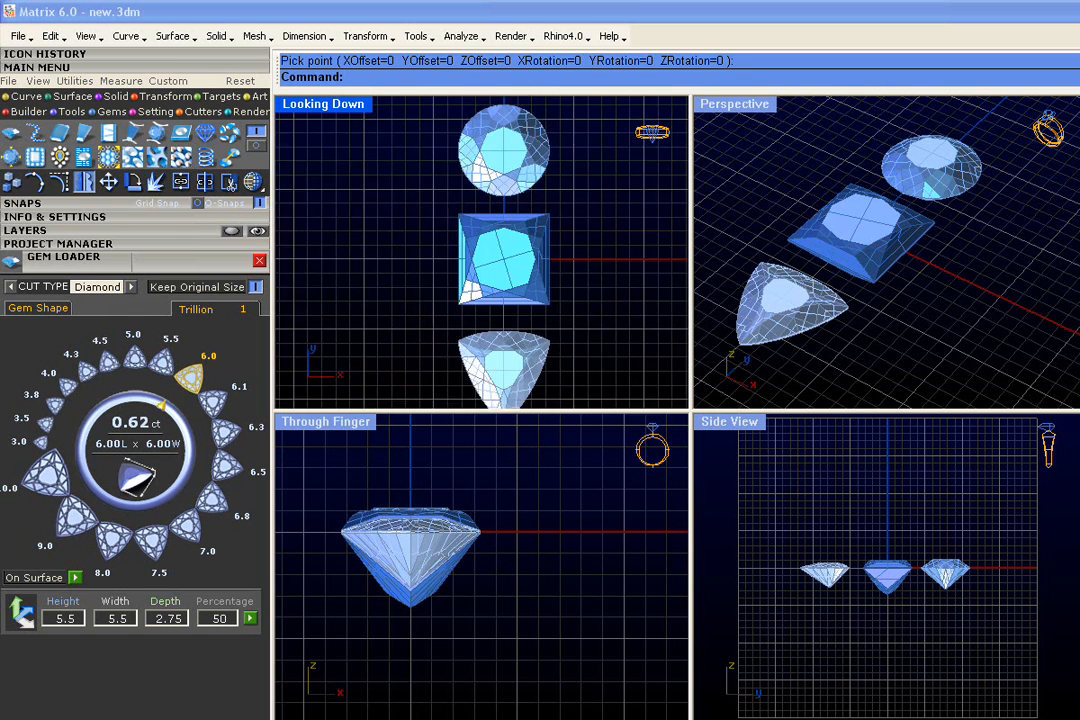
drag(592, 185, 462, 395)
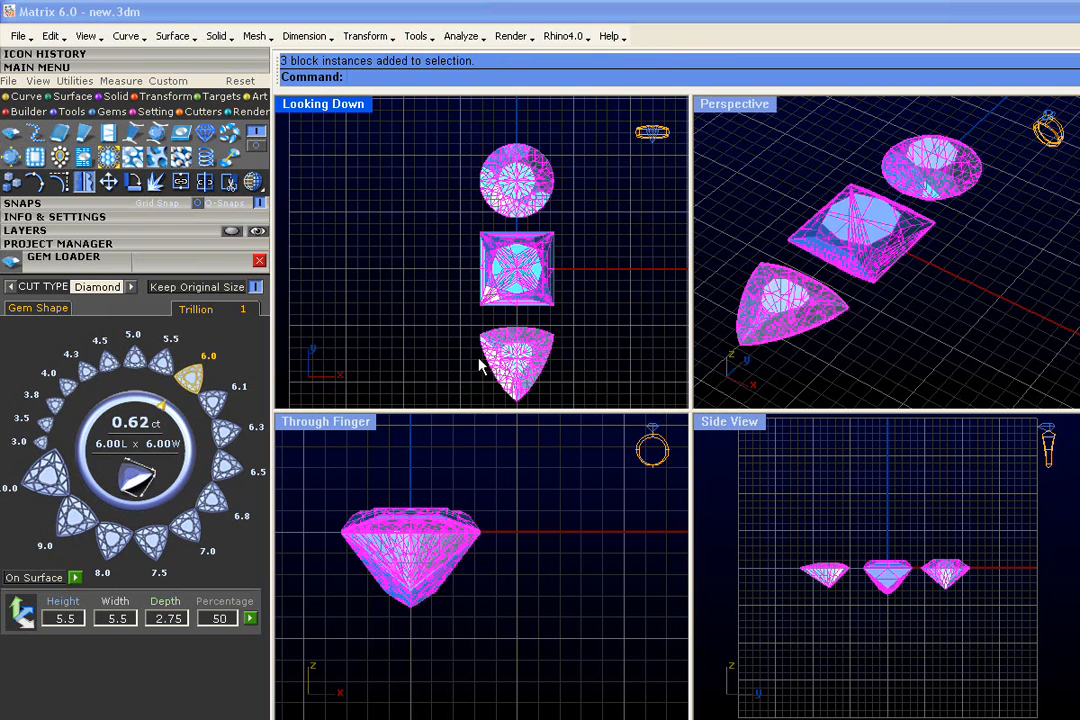
click(180, 245)
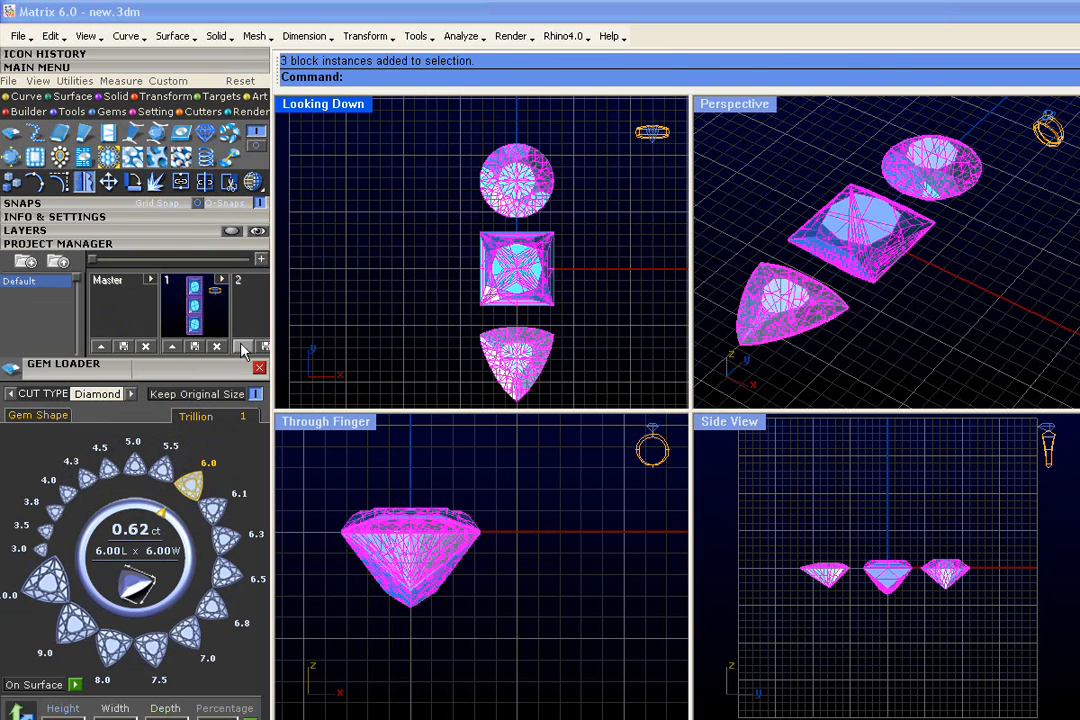
click(242, 346)
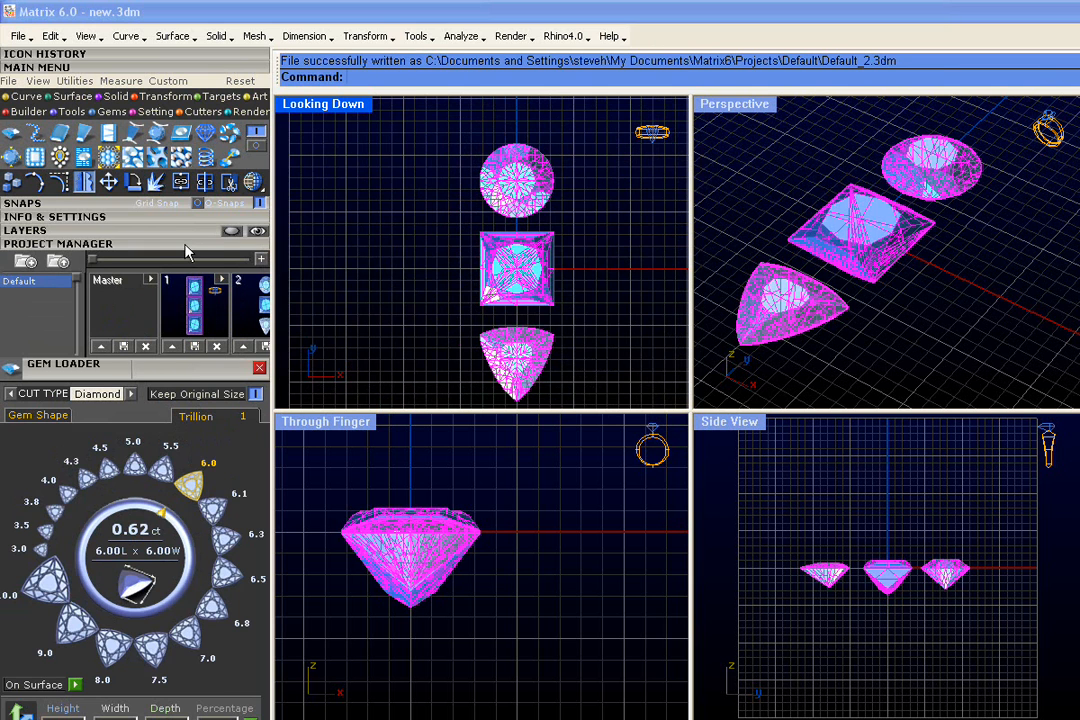
click(185, 245)
right_drag(617, 360, 578, 327)
click(578, 327)
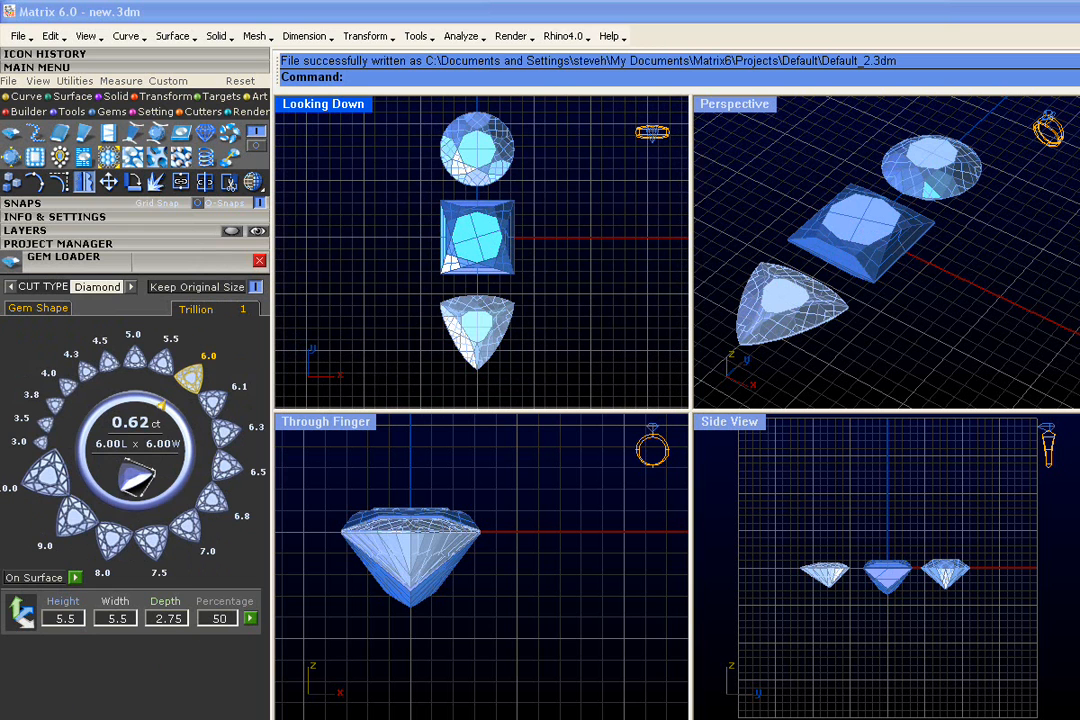
- Build a bezel around the Round gem with Build Bezel, keeping the current Bezel Builder settings
click(505, 165)
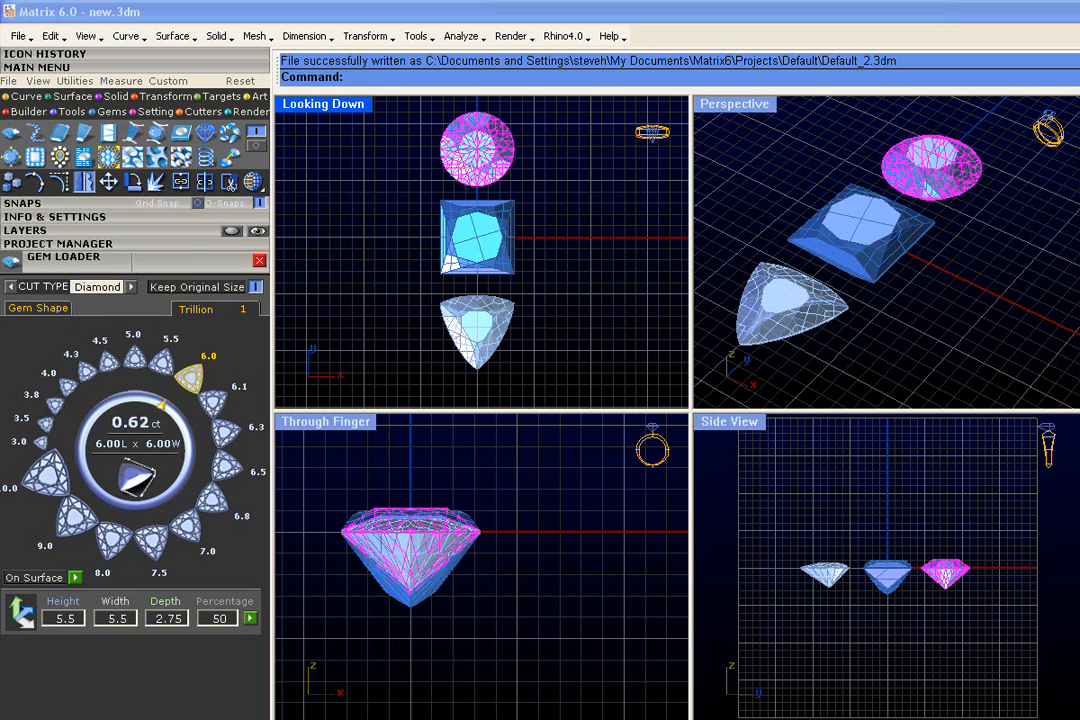
right_click(507, 165)
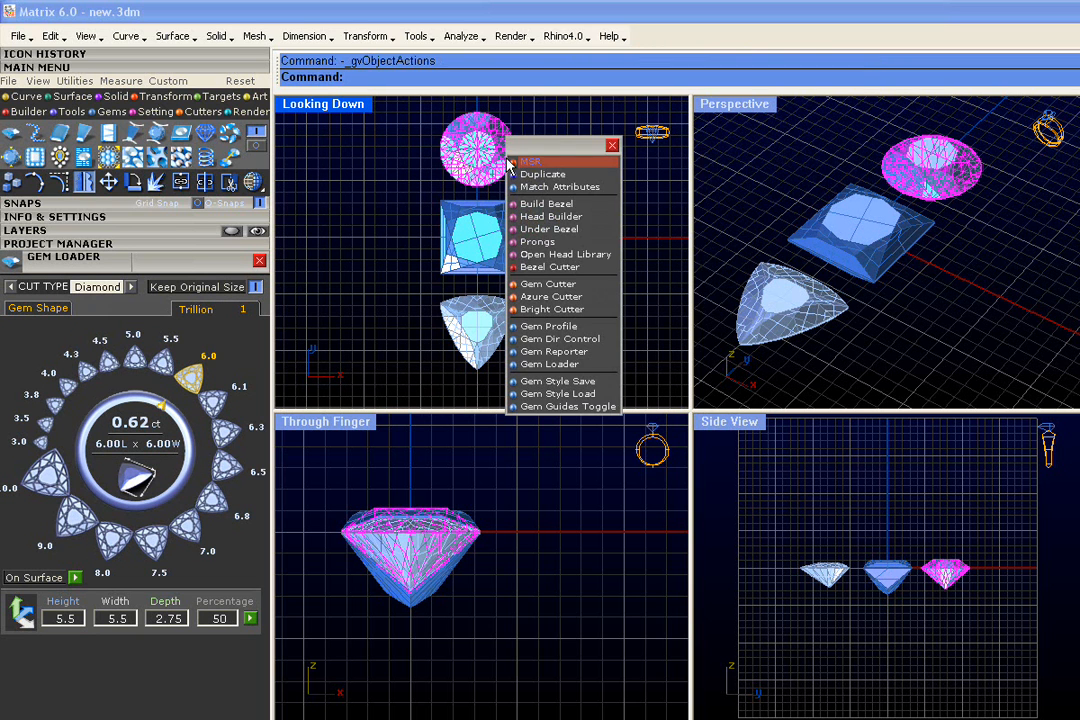
click(550, 204)
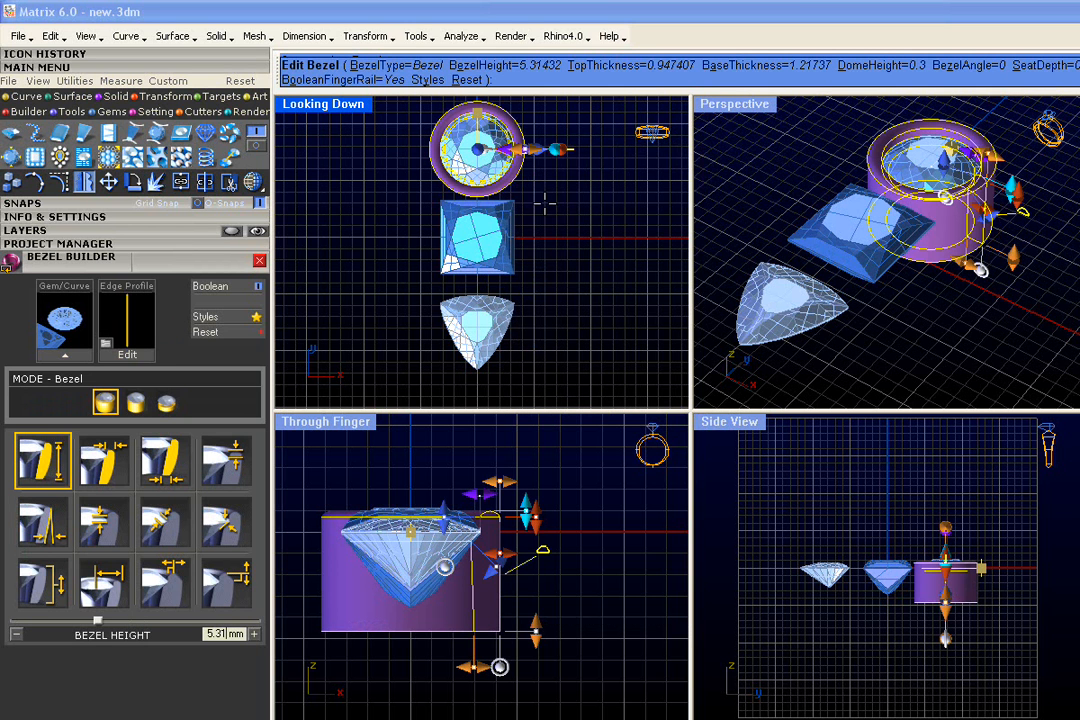
right_drag(924, 574, 917, 541)
scroll(919, 542, up, 2)
scroll(920, 540, up, 5)
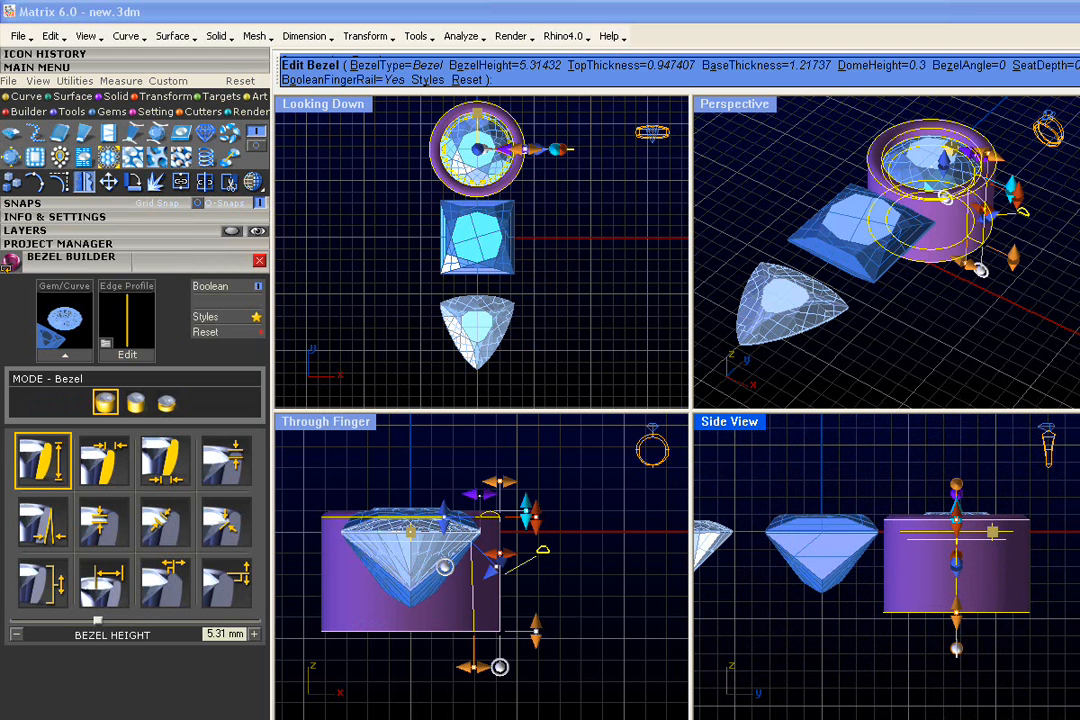
right_drag(556, 191, 535, 207)
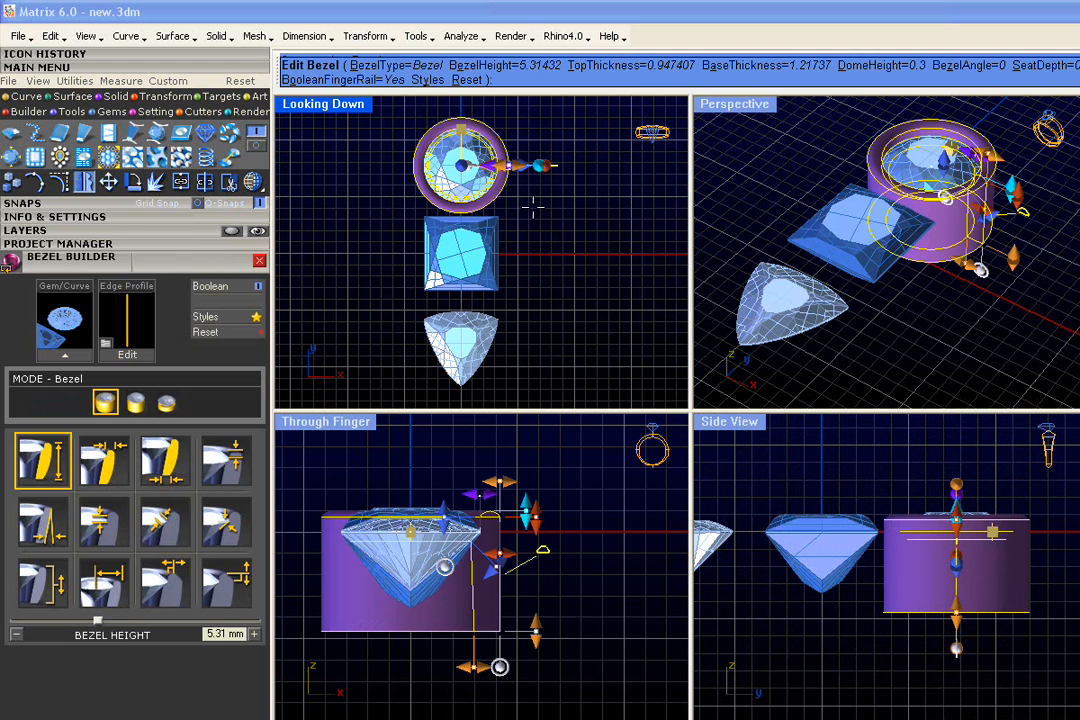
right_click(533, 207)
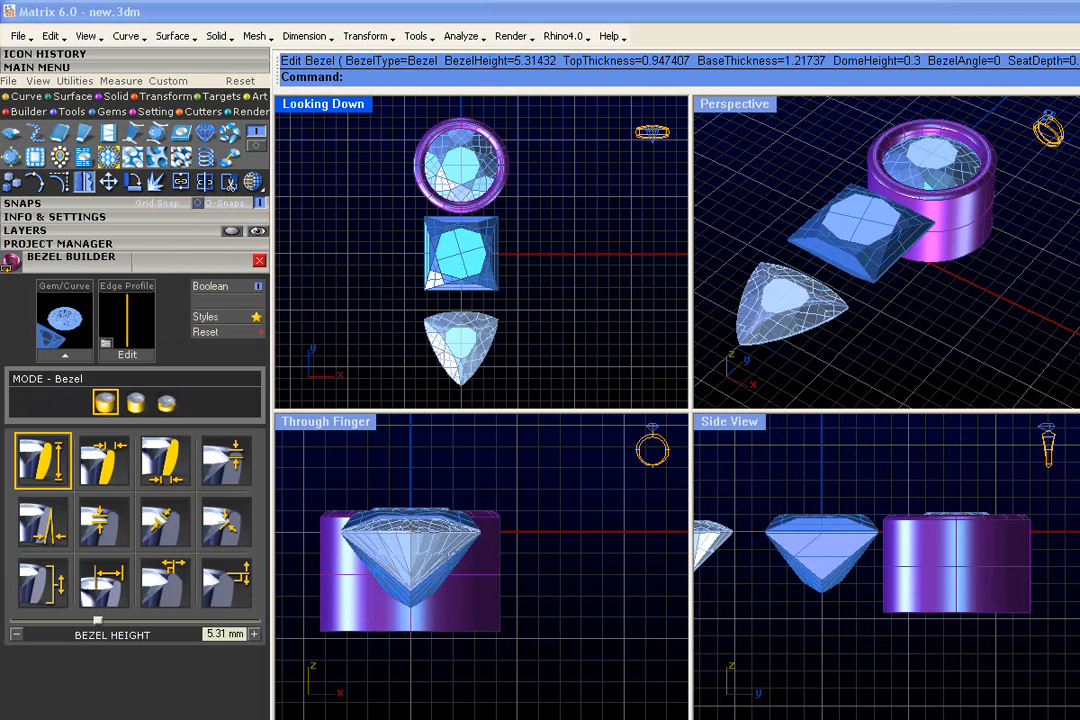
- Apply the Round gem's bezel style to the Princess and Trillion gems with Match Attributes and Create Styles
drag(541, 254, 452, 365)
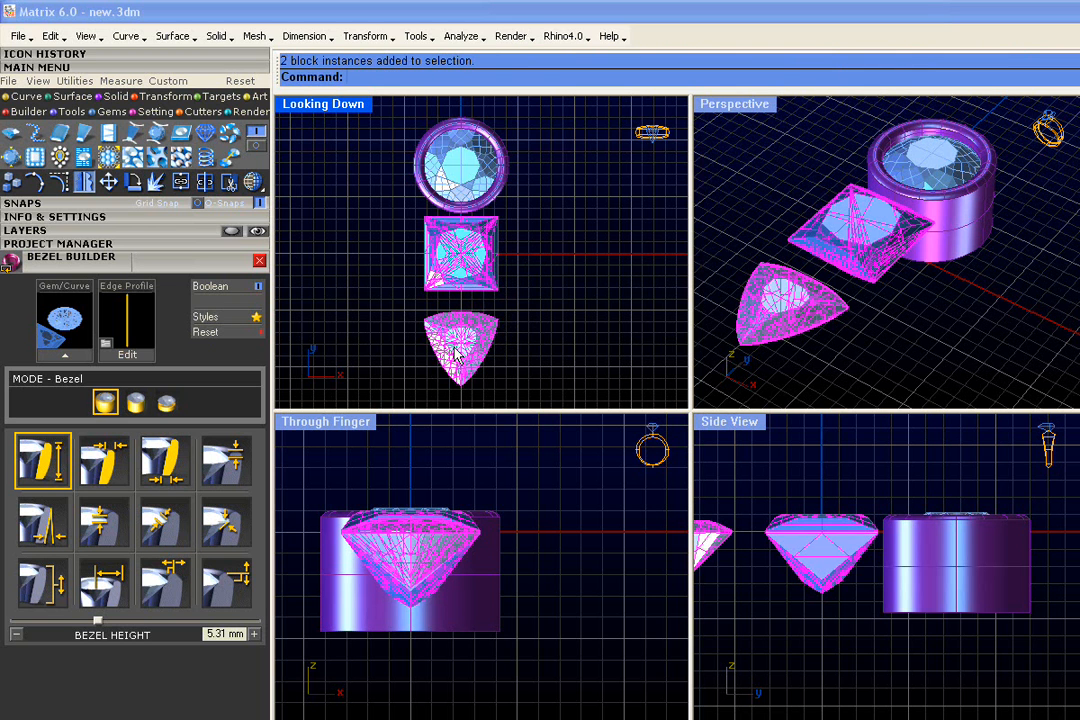
right_click(461, 343)
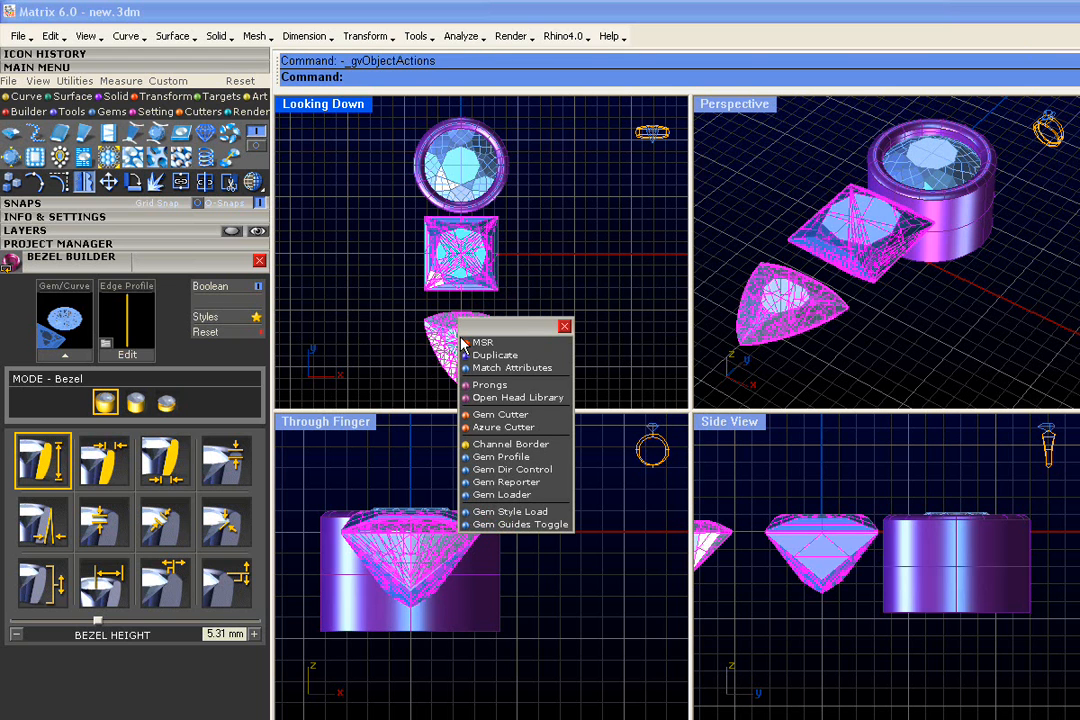
click(503, 369)
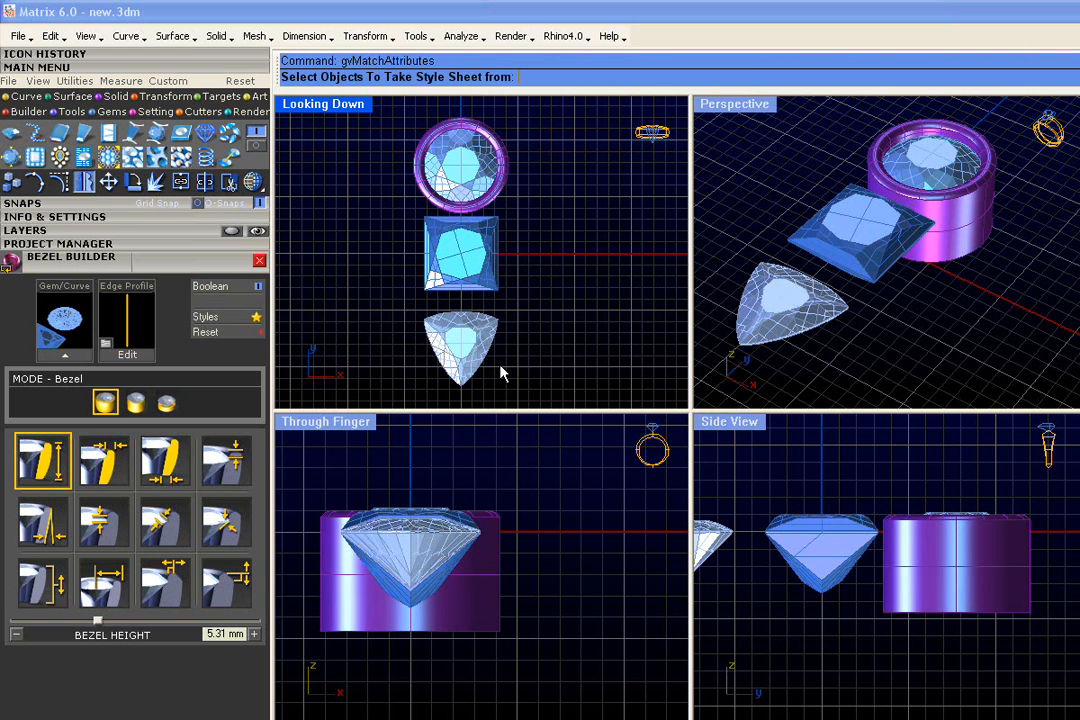
click(462, 173)
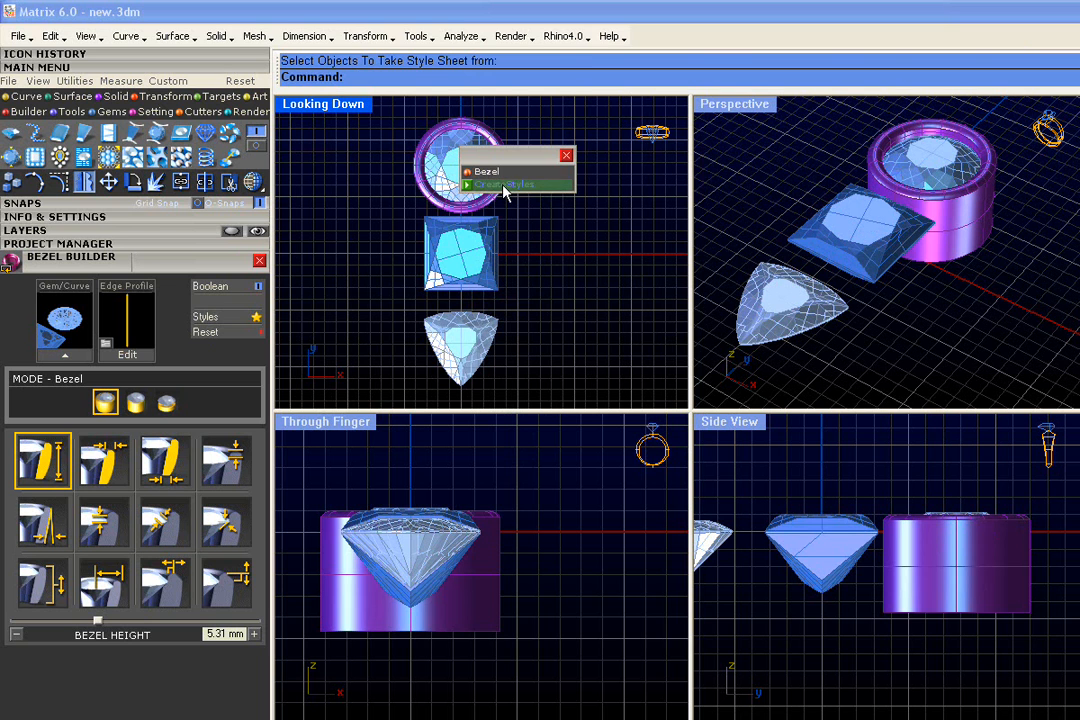
click(505, 187)
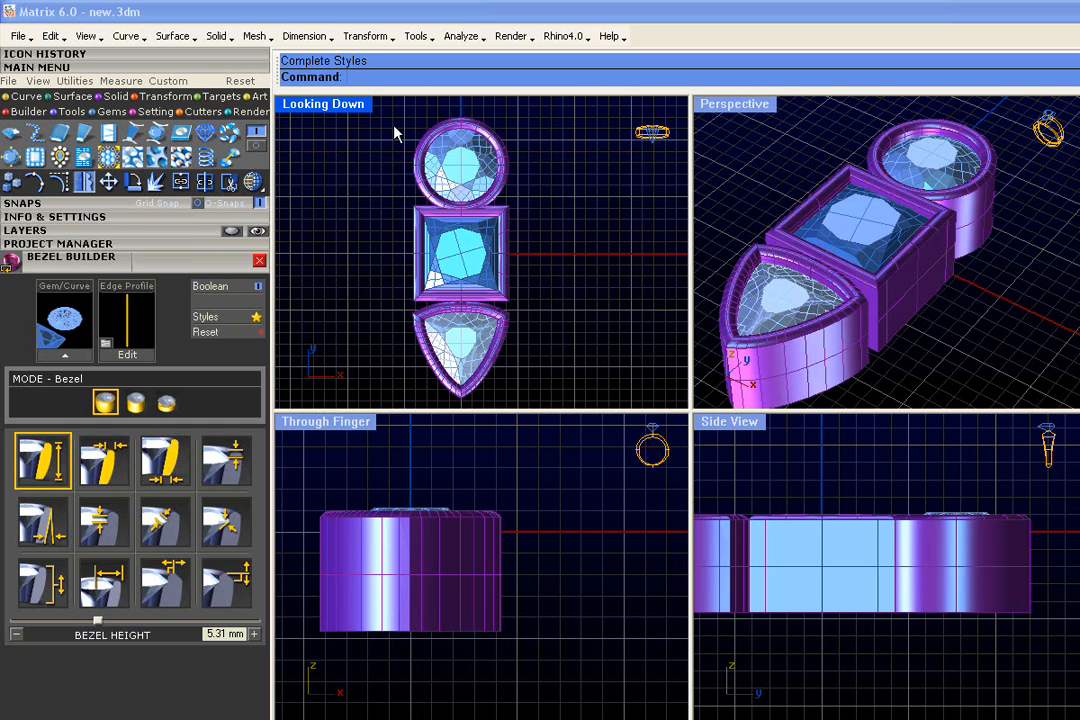
- Move the Trillion gem slightly along Y with MSR to close the gap between its bezel and the Princess gem's bezel
double_click(341, 108)
scroll(639, 333, down, 4)
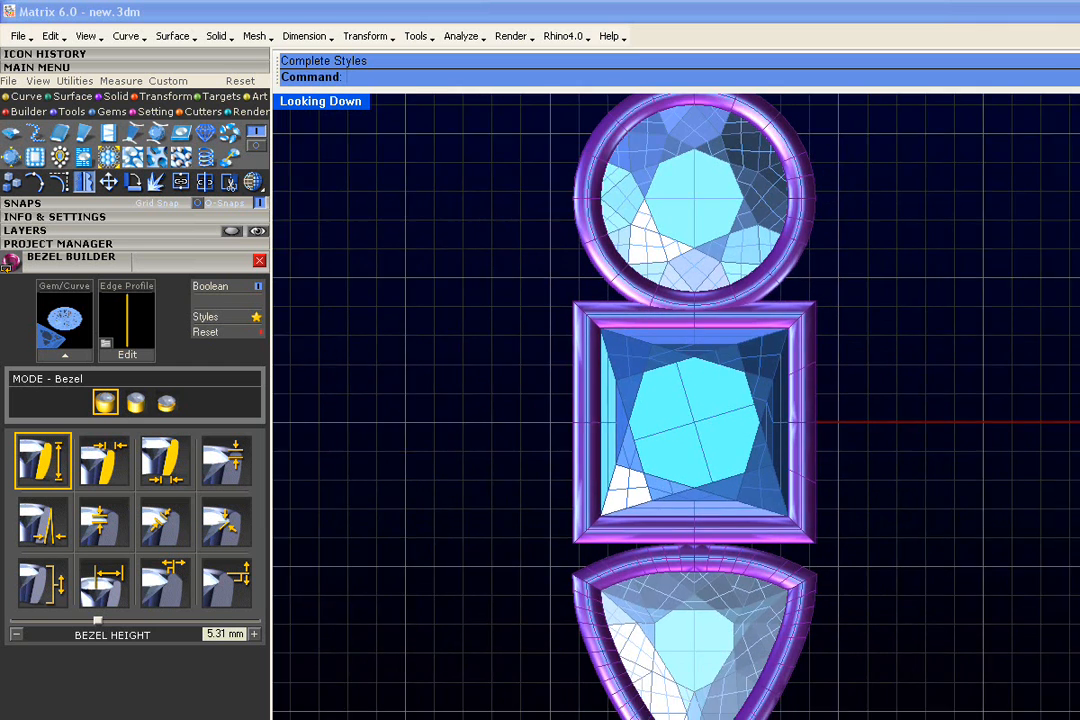
scroll(690, 325, up, 2)
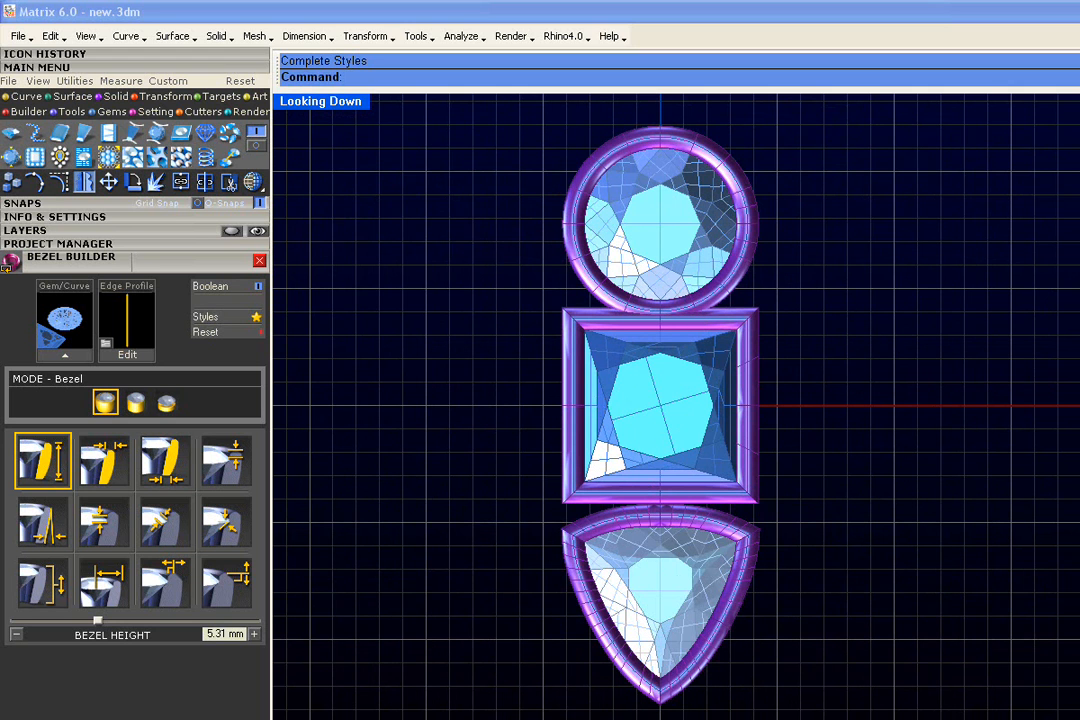
scroll(646, 511, up, 3)
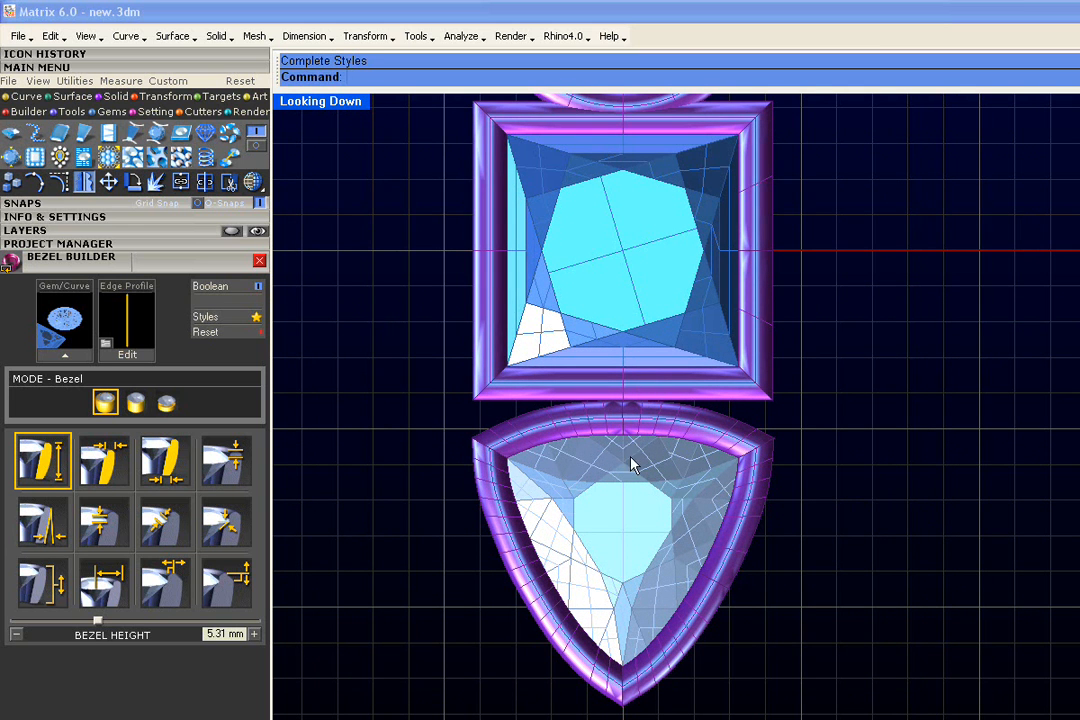
scroll(632, 494, down, 3)
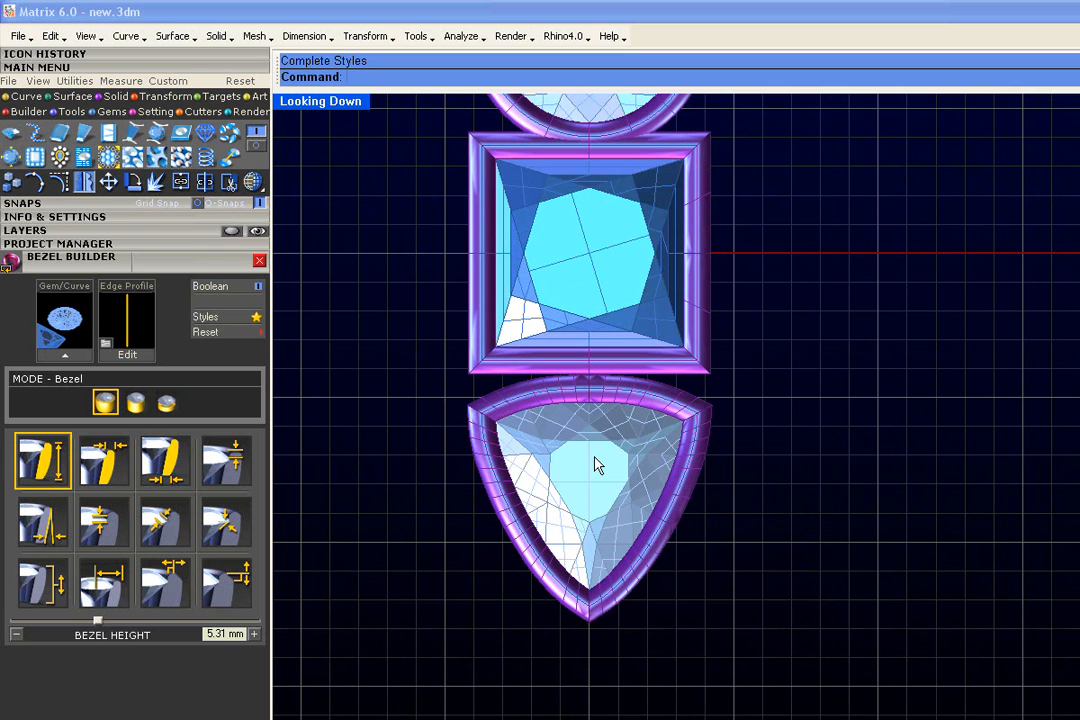
click(596, 464)
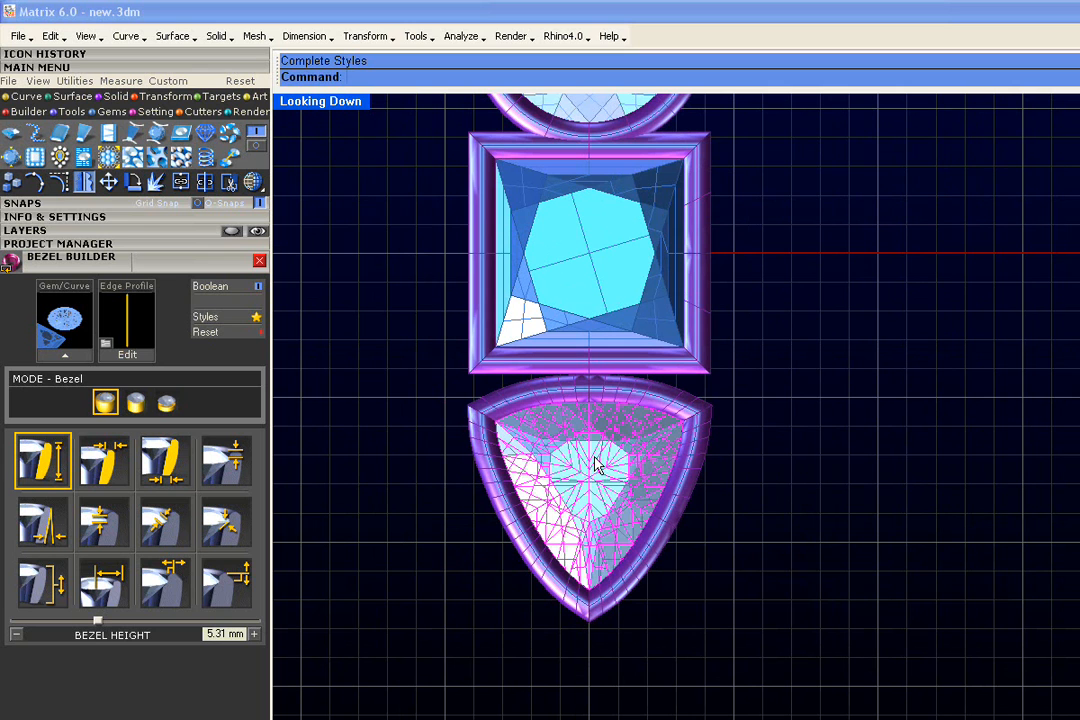
right_click(613, 519)
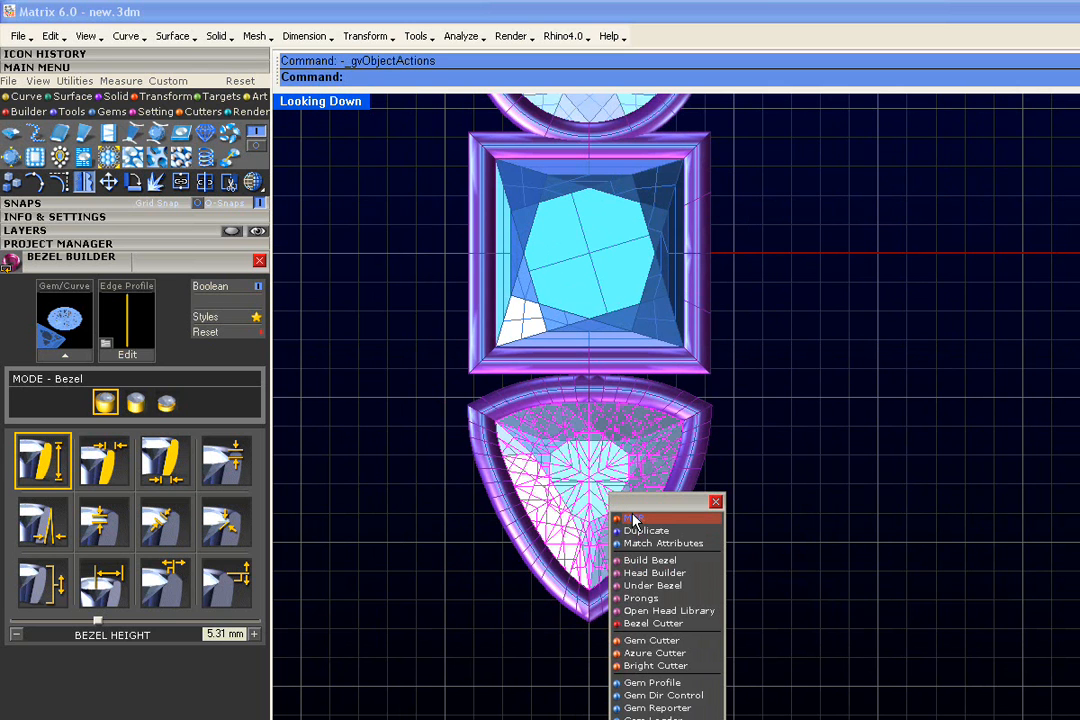
click(632, 520)
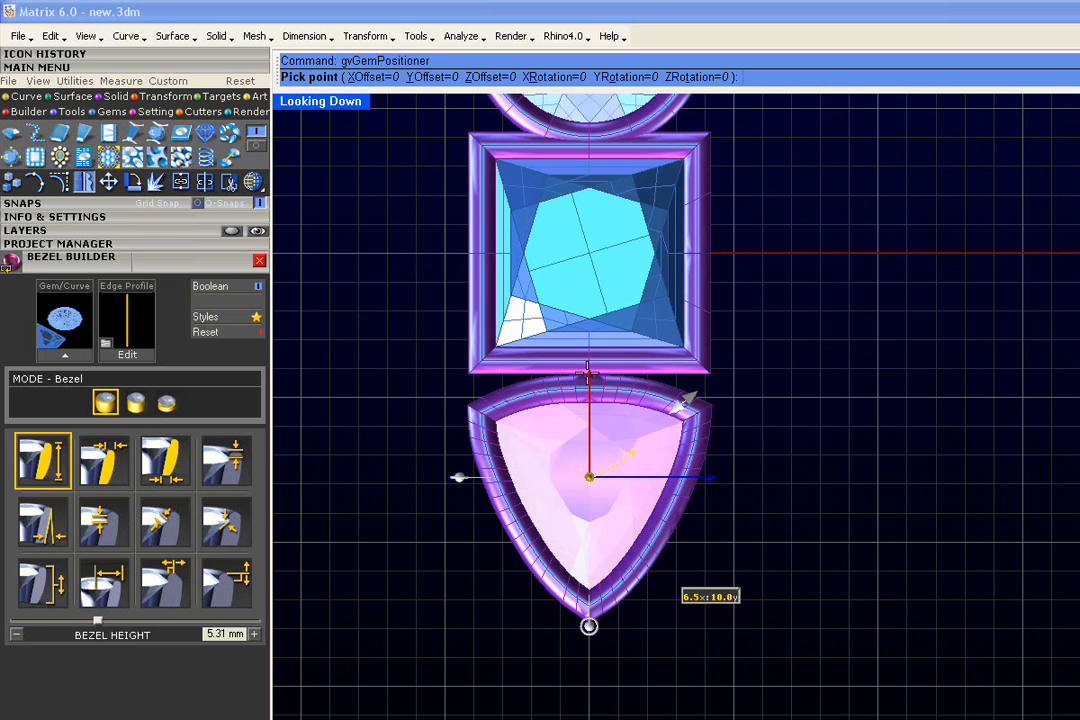
drag(589, 375, 589, 367)
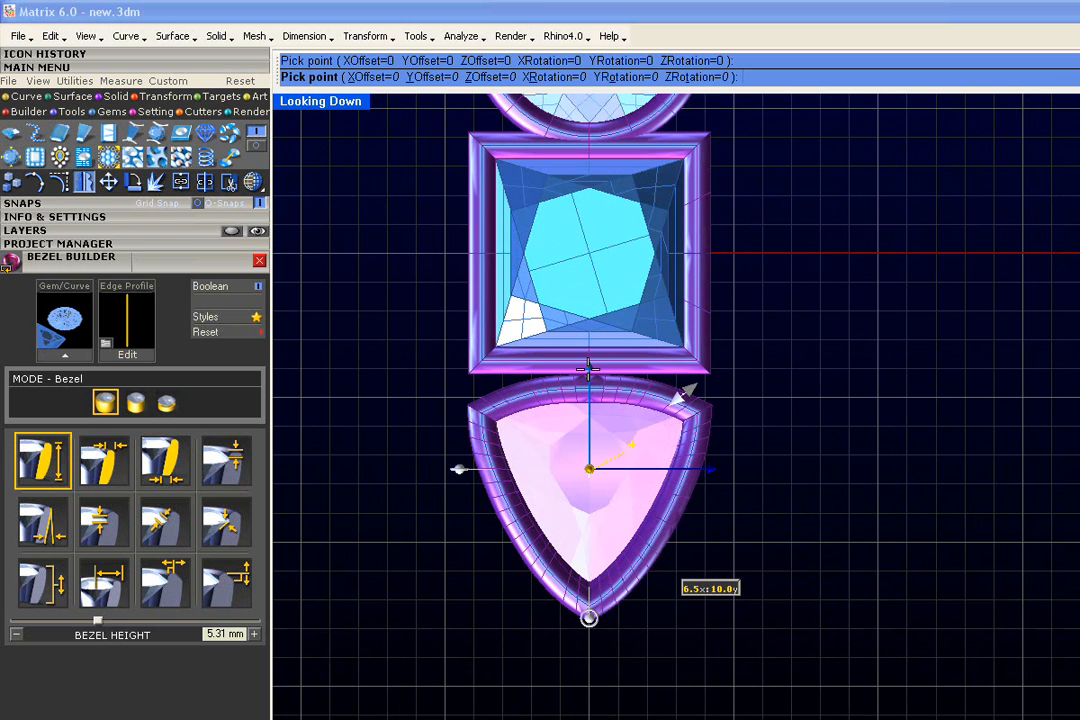
right_click(582, 378)
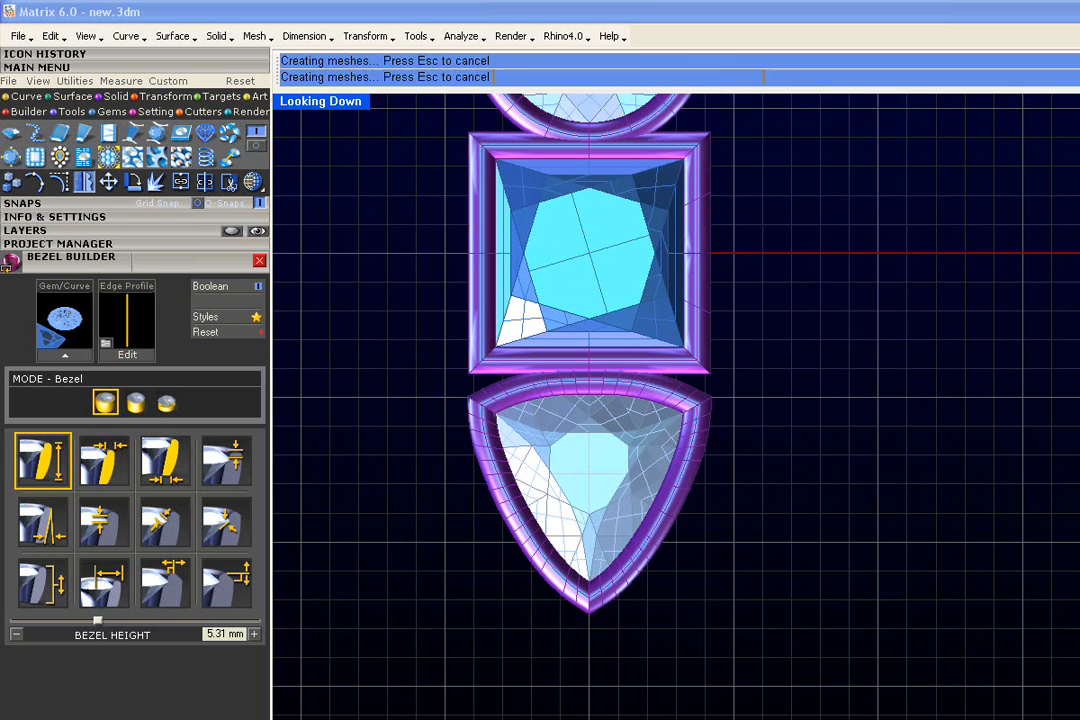
- Save all three gems with their bezels to slot 3 of the Default project
right_drag(801, 228, 731, 360)
scroll(808, 327, down, 2)
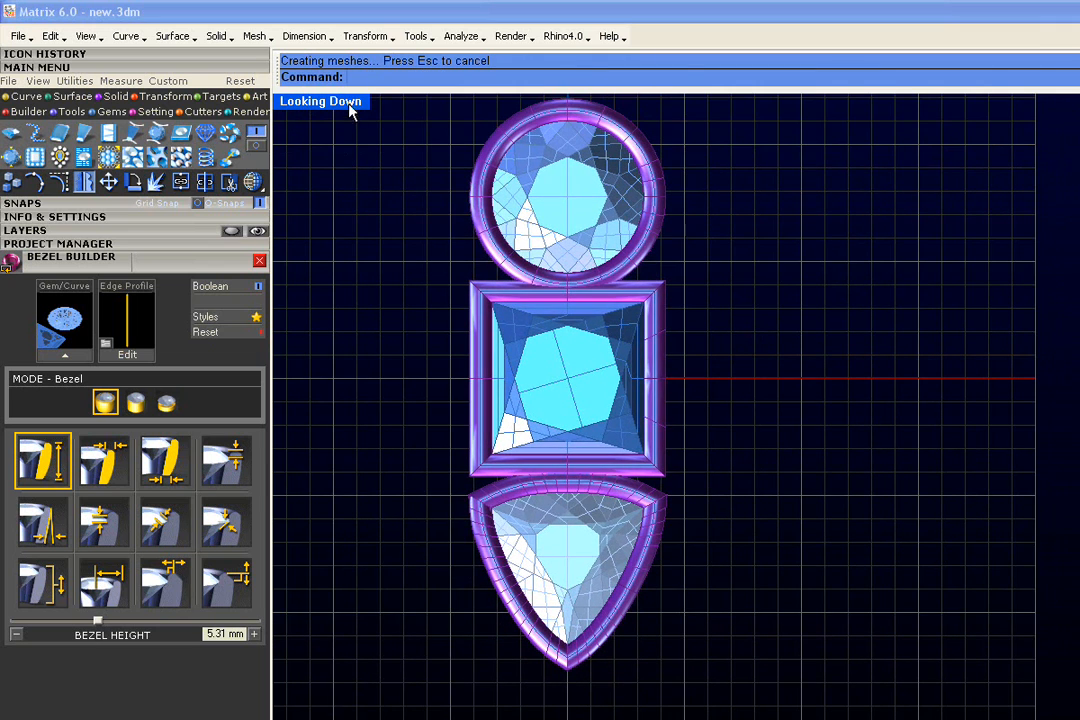
double_click(300, 100)
right_drag(452, 240, 510, 259)
scroll(869, 308, down, 2)
drag(1000, 128, 733, 383)
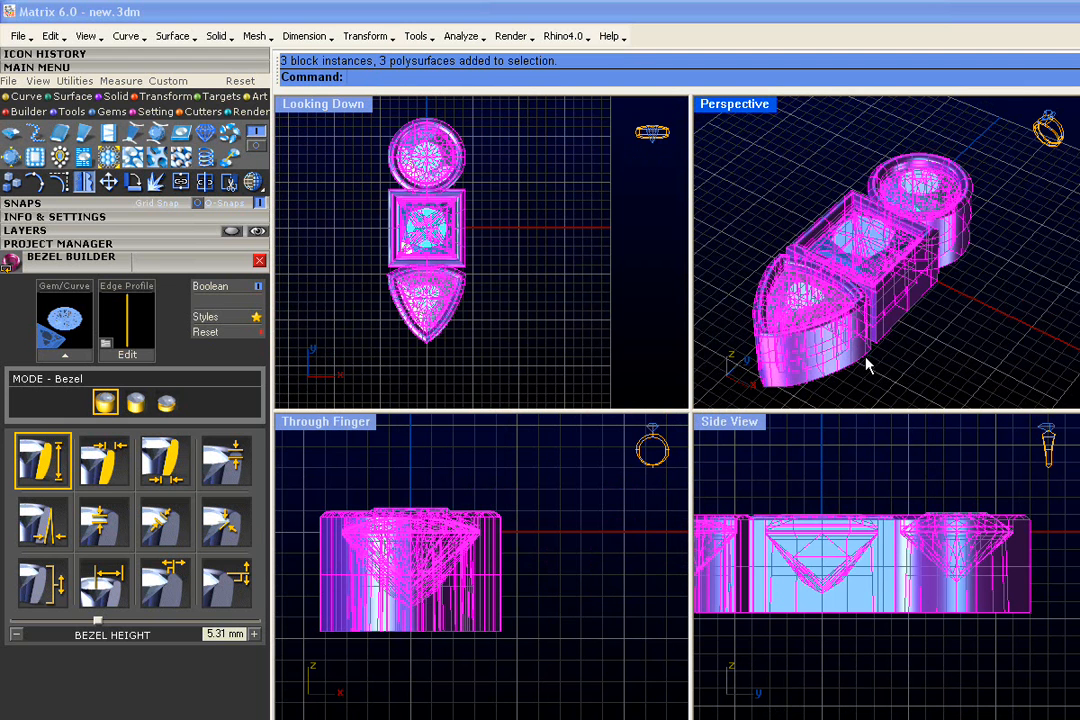
click(200, 243)
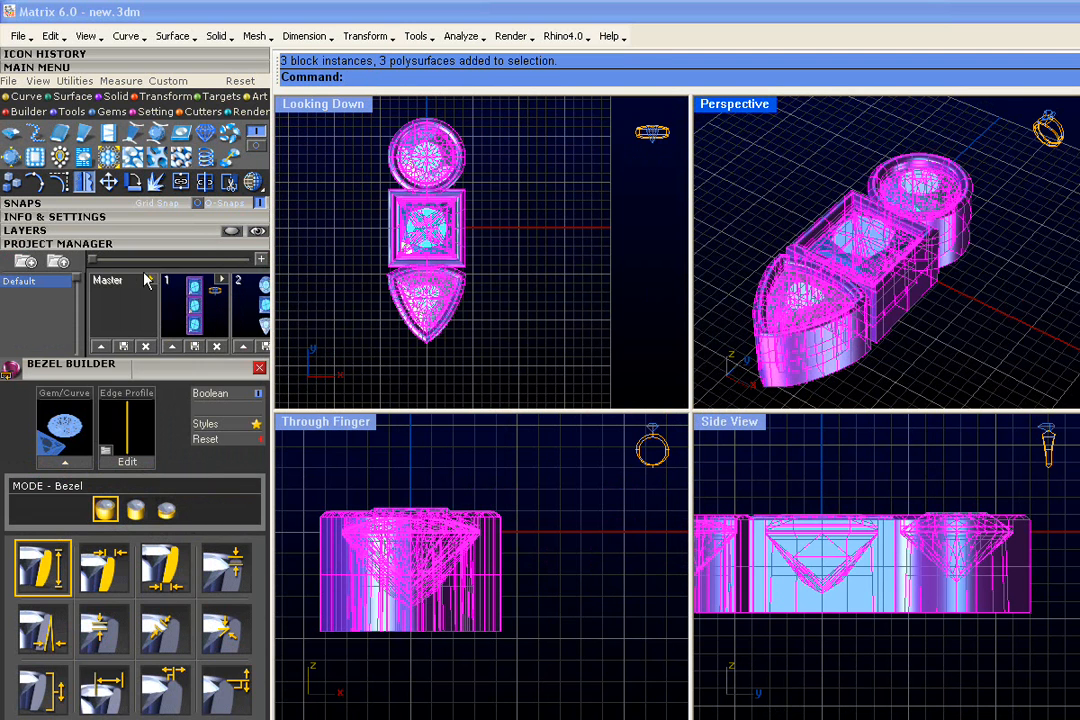
drag(92, 260, 139, 260)
click(135, 346)
click(519, 337)
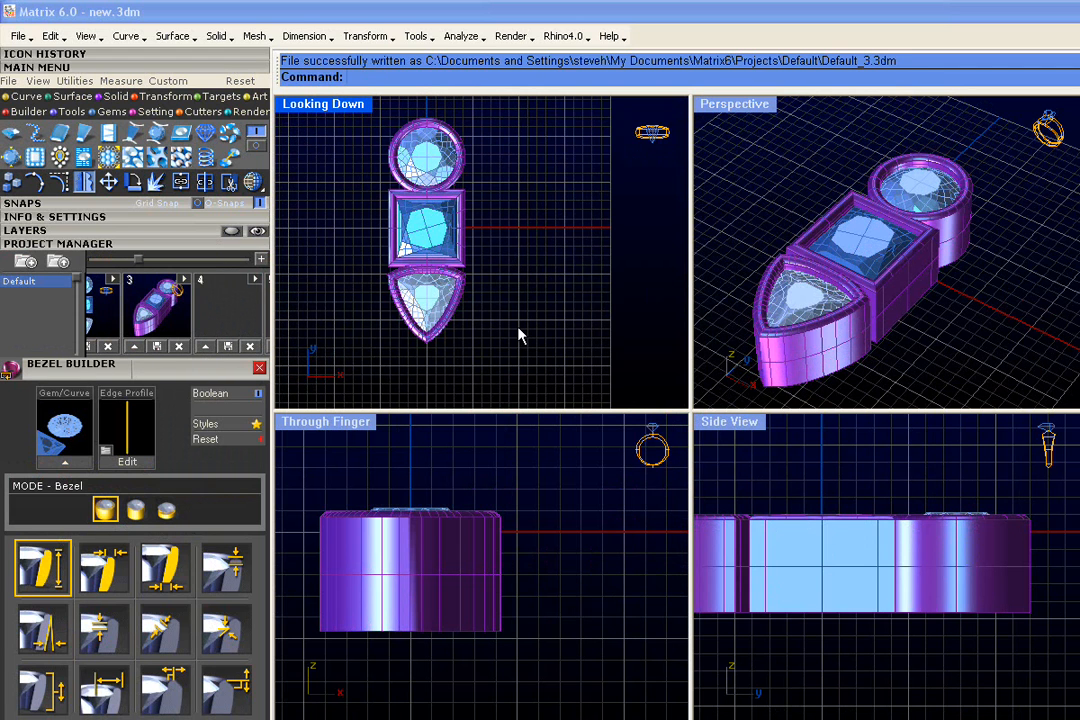